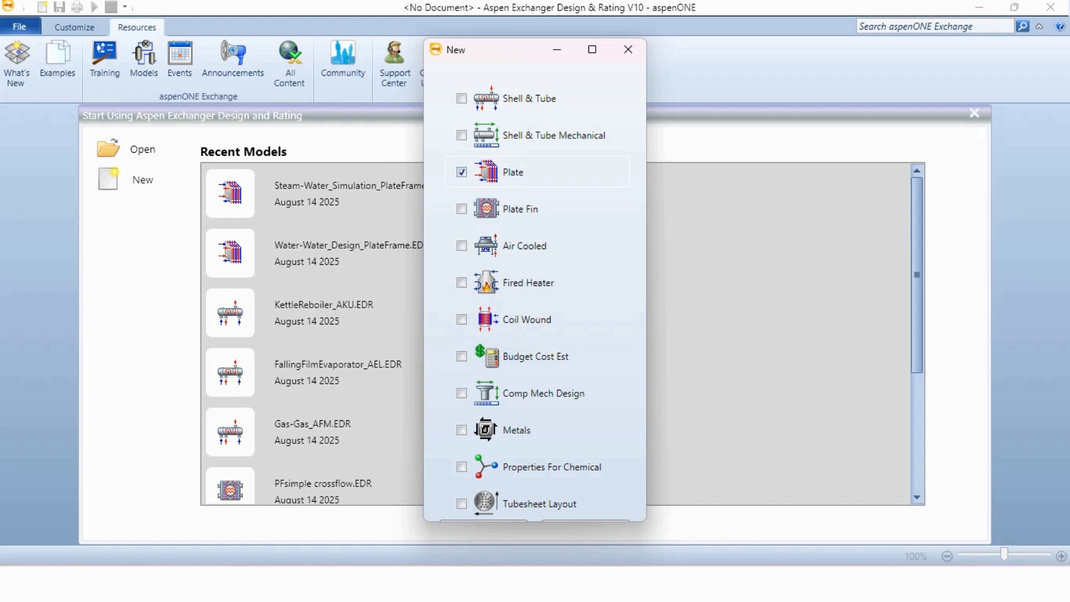
Create a new Plate exchanger model and name the hot stream fluid Steam and the cold stream fluid Water.
{"action": "key", "text": "Return"}
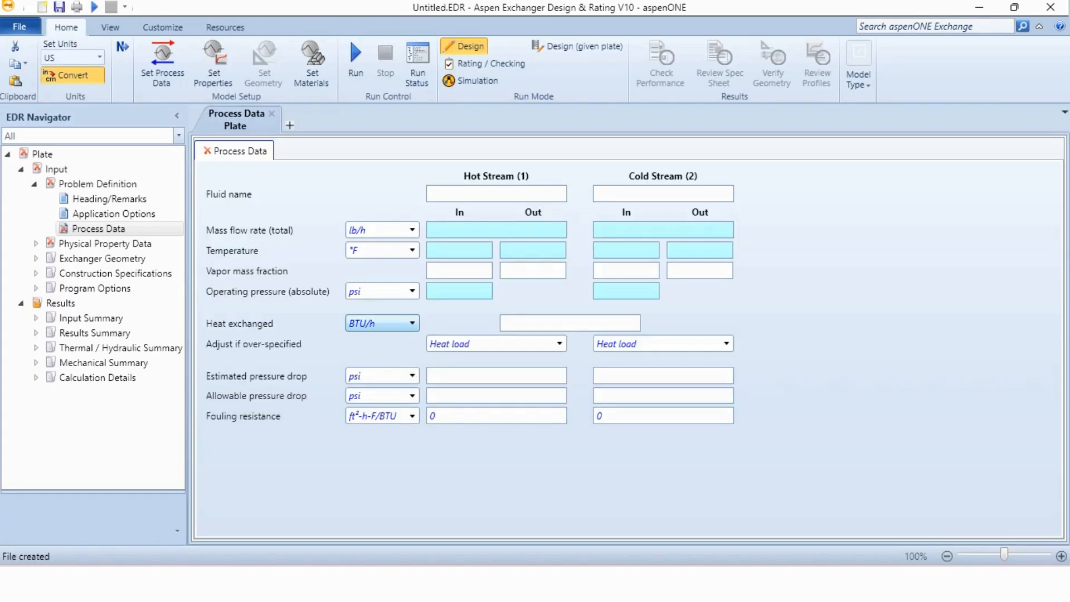
{"action": "left_click", "coordinate": [477, 194]}
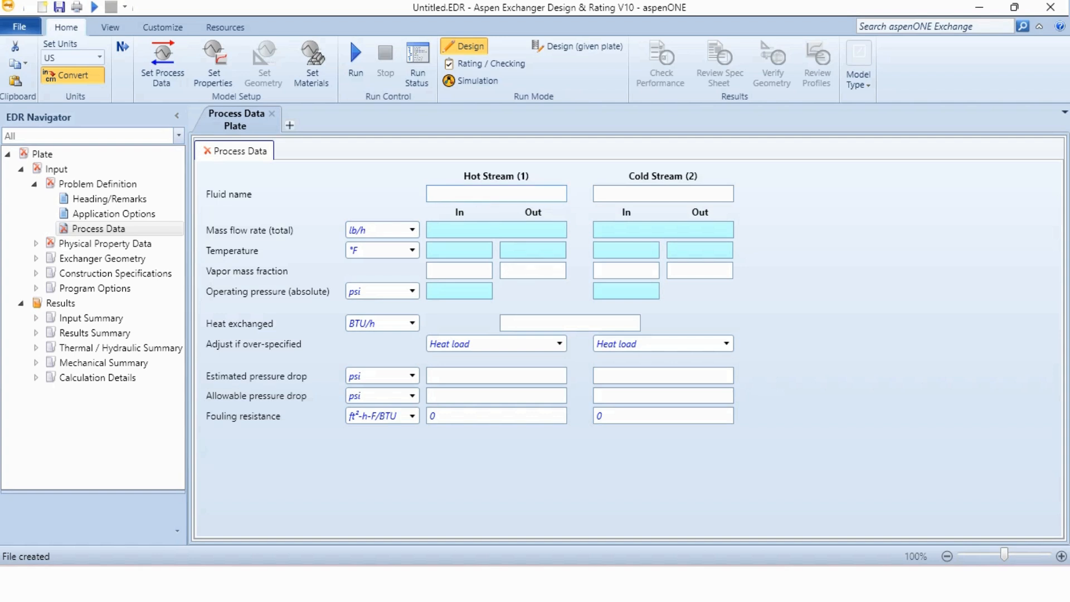
{"action": "type", "text": "Steam"}
{"action": "key", "text": "Tab"}
{"action": "type", "text": "Water"}
{"action": "key", "text": "Tab"}
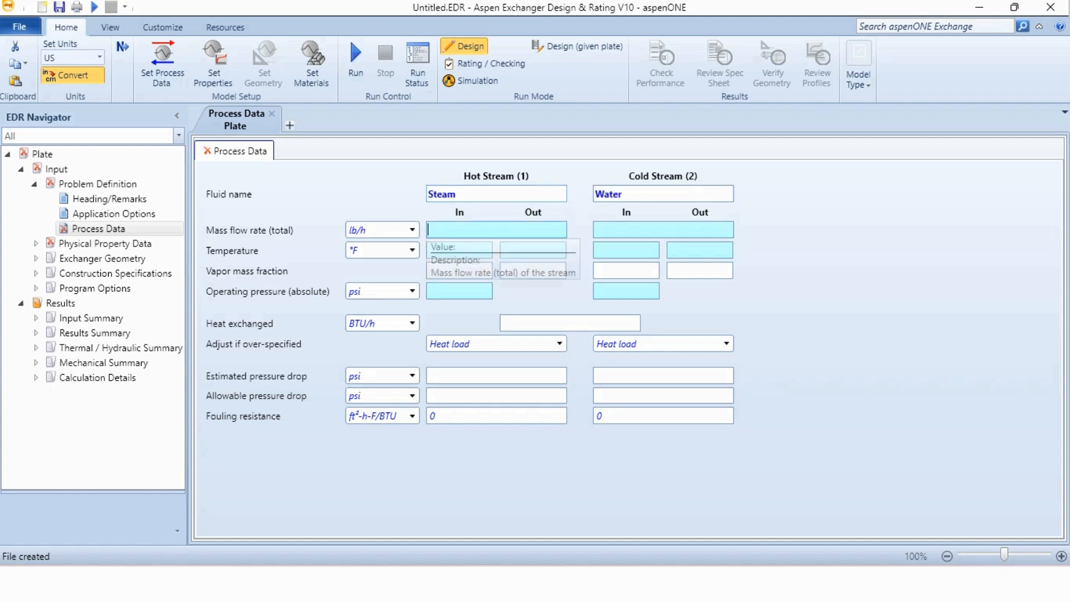
Set the total mass flow rates to 70000 lb/h for the hot stream and 1250000 lb/h for the cold stream.
{"action": "type", "text": "700"}
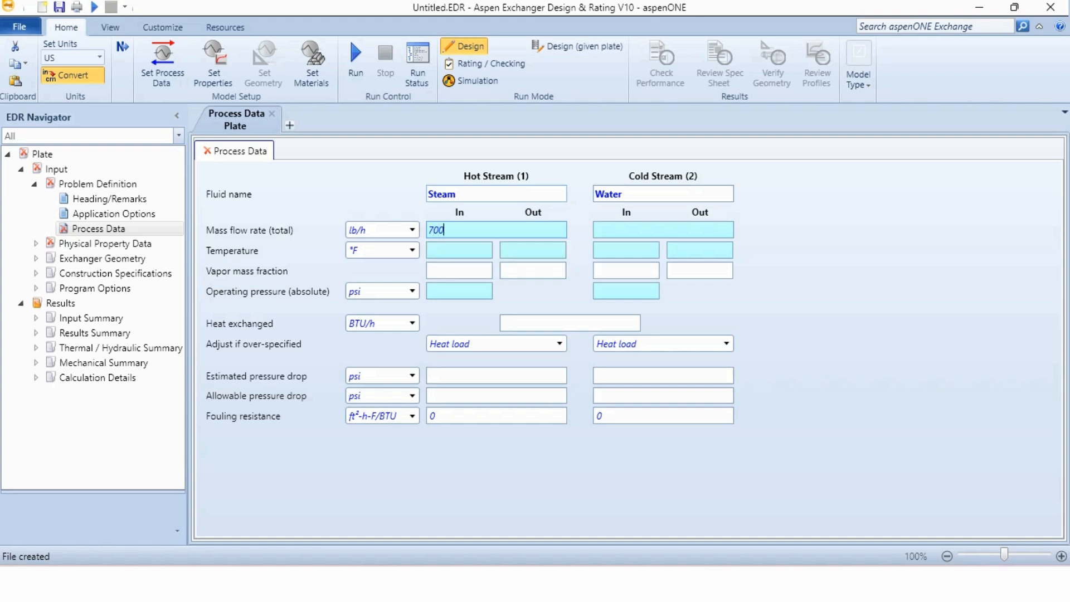
{"action": "type", "text": "00"}
{"action": "key", "text": "Tab"}
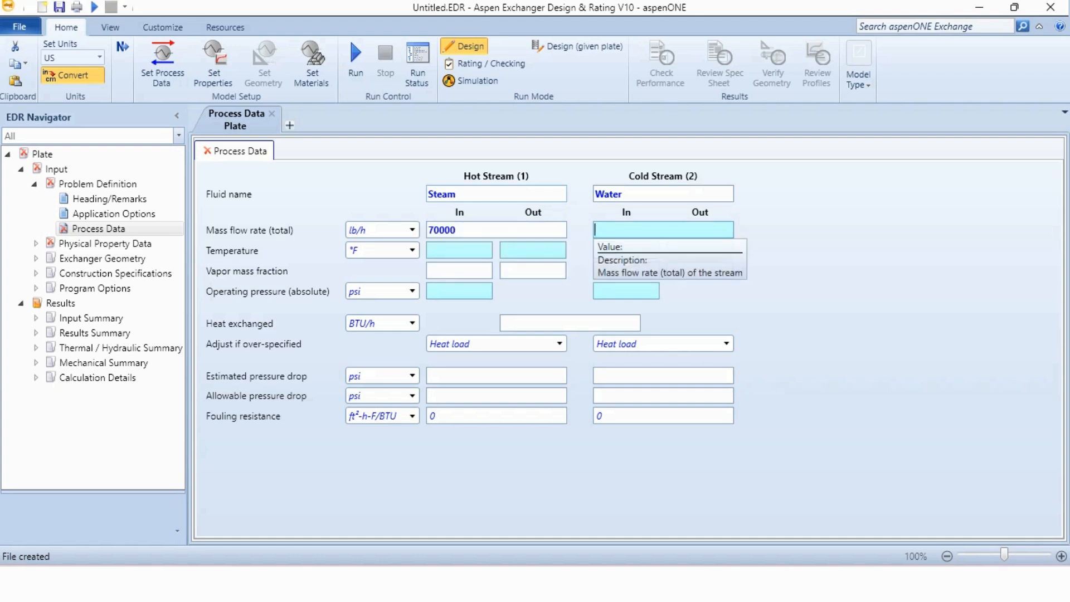
{"action": "type", "text": "1250000"}
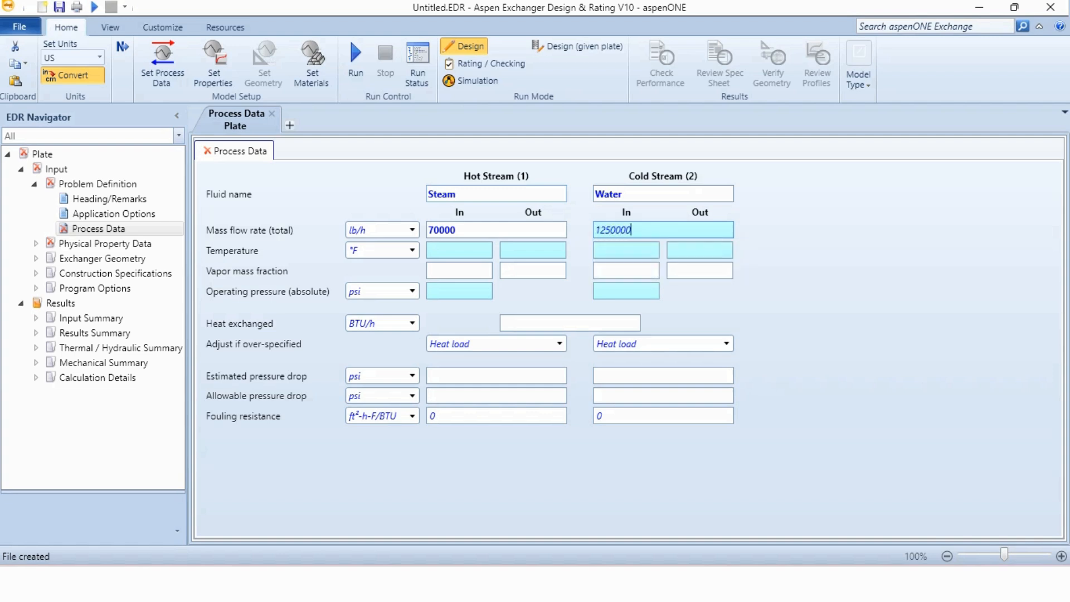
{"action": "key", "text": "Tab"}
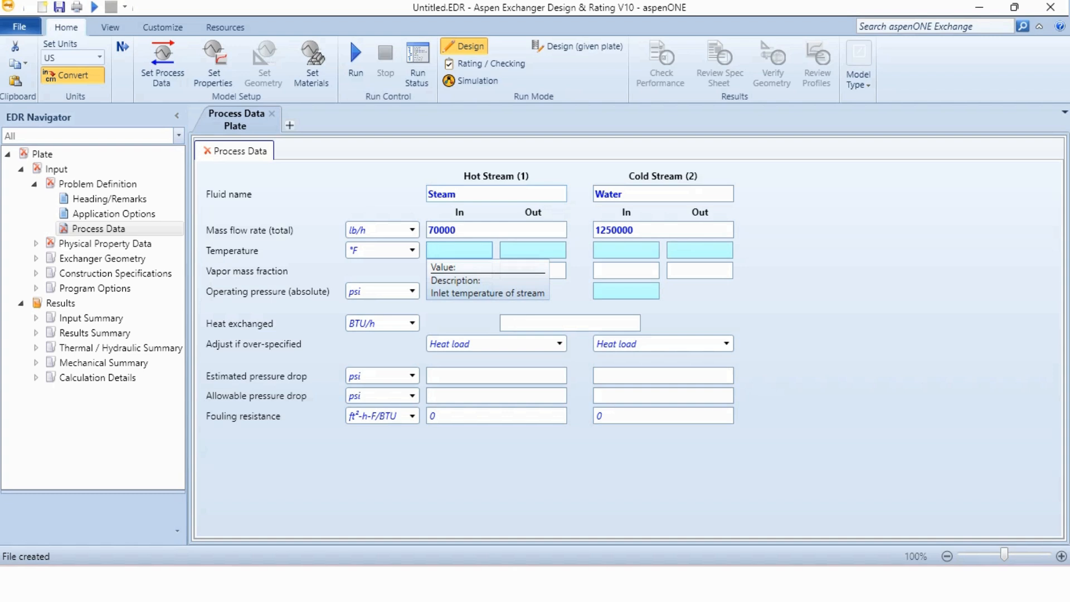
Set the inlet temperatures to 300 °F for the hot stream and 80 °F for the cold stream.
{"action": "type", "text": "300"}
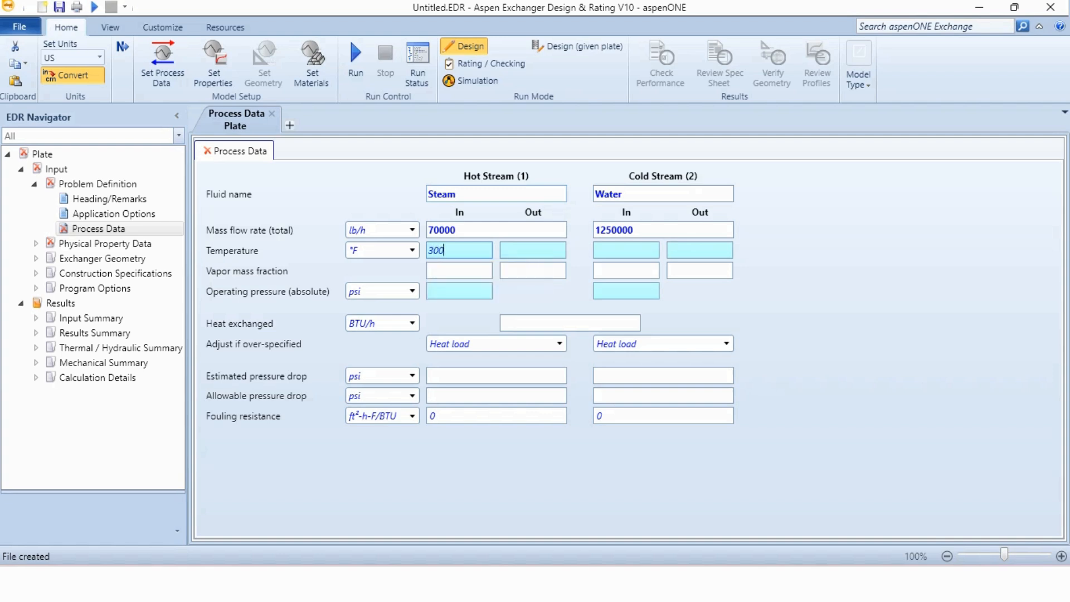
{"action": "key", "text": "Tab"}
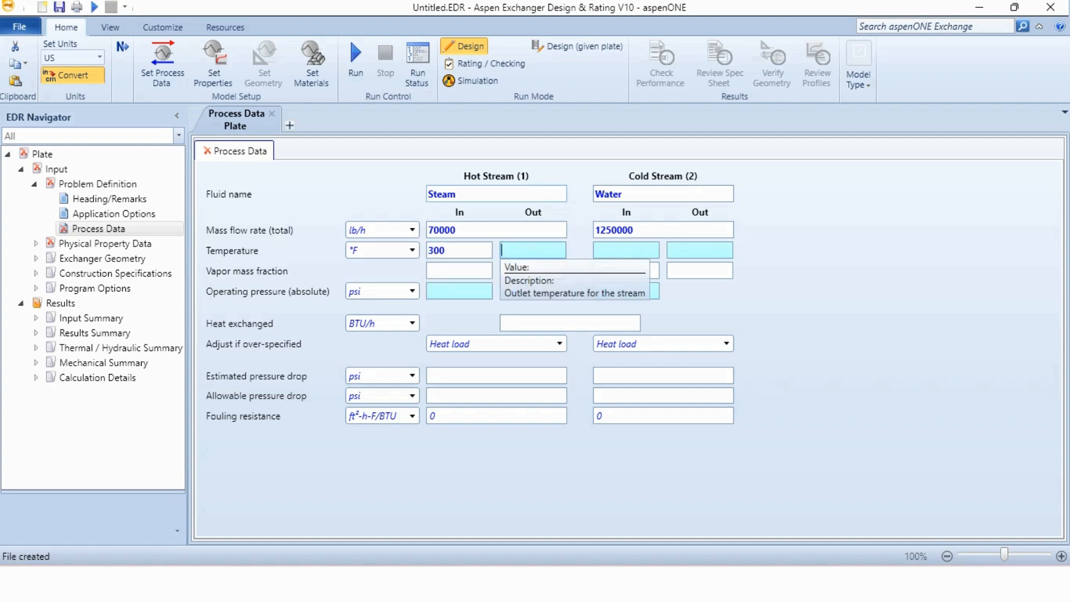
{"action": "key", "text": "Tab"}
{"action": "type", "text": "80"}
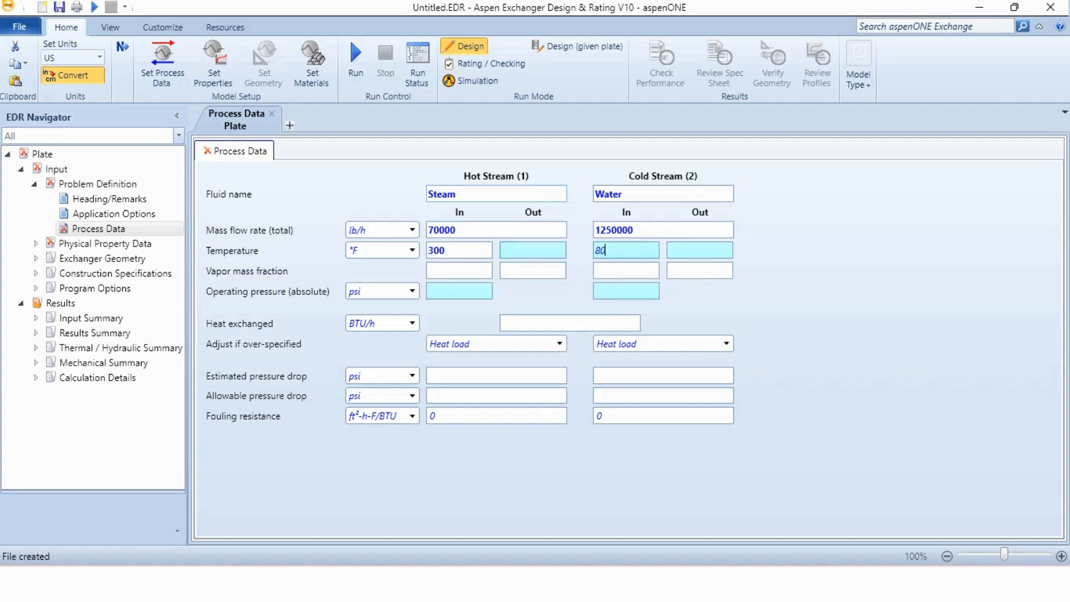
{"action": "key", "text": "Tab"}
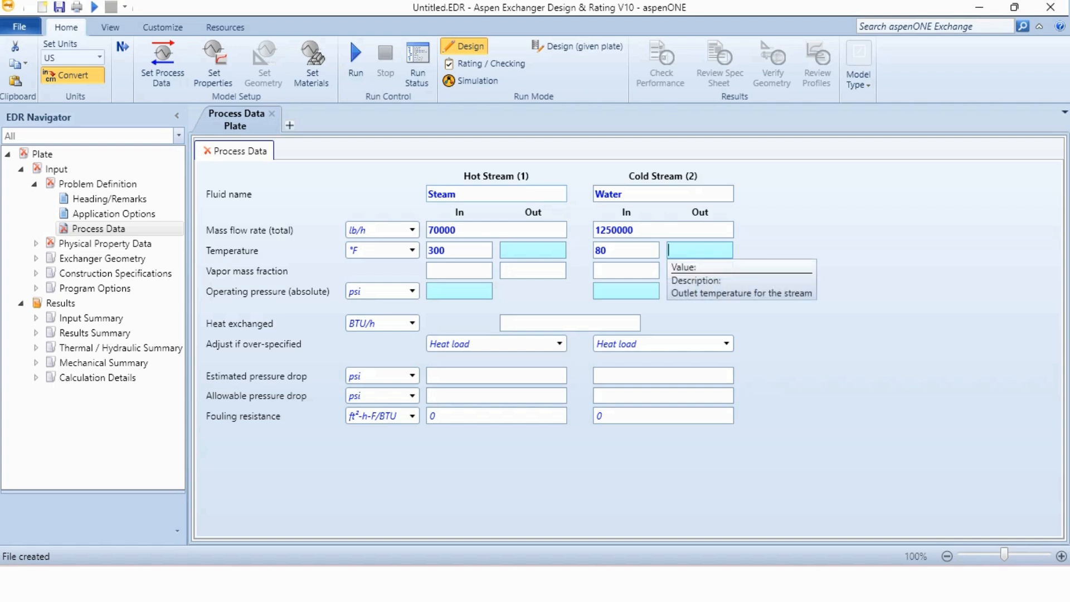
{"action": "key", "text": "Tab"}
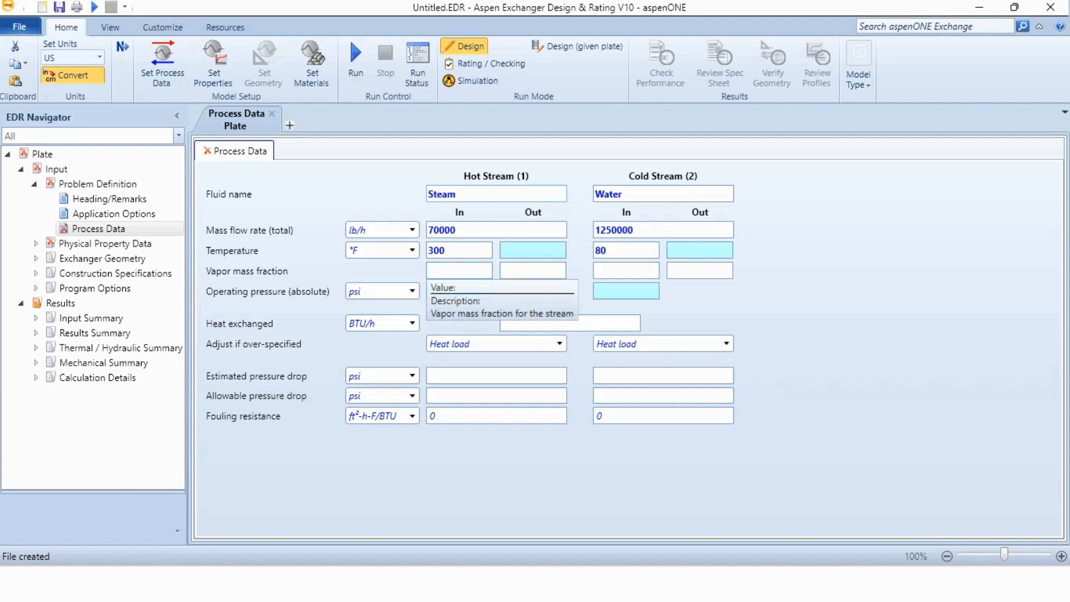
Set the hot stream's vapor mass fraction to 1 at the inlet and 0 at the outlet.
{"action": "type", "text": "1"}
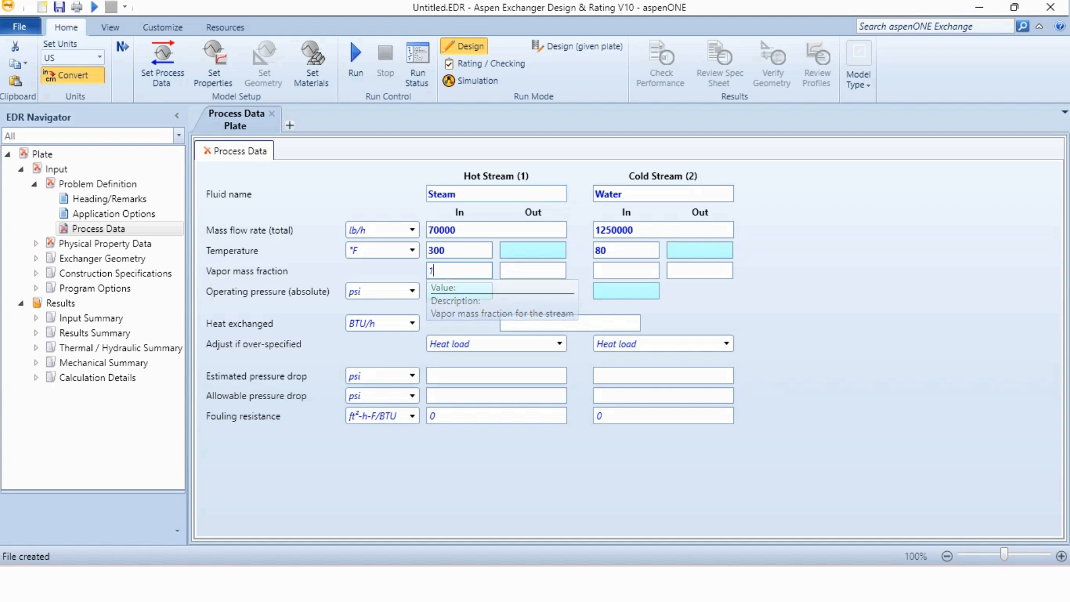
{"action": "key", "text": "Tab"}
{"action": "type", "text": "0"}
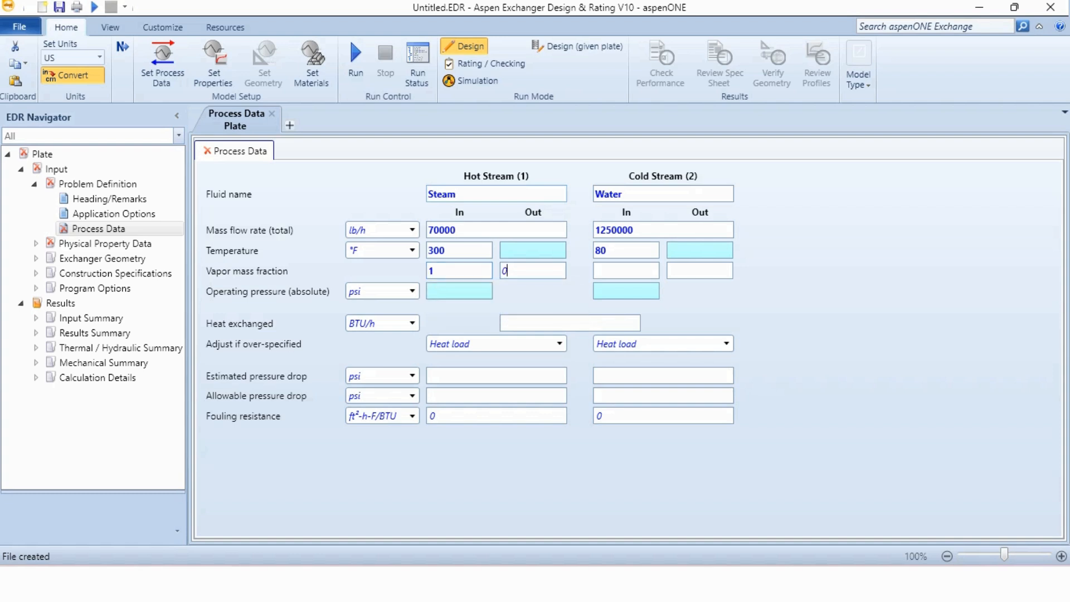
{"action": "key", "text": "Tab"}
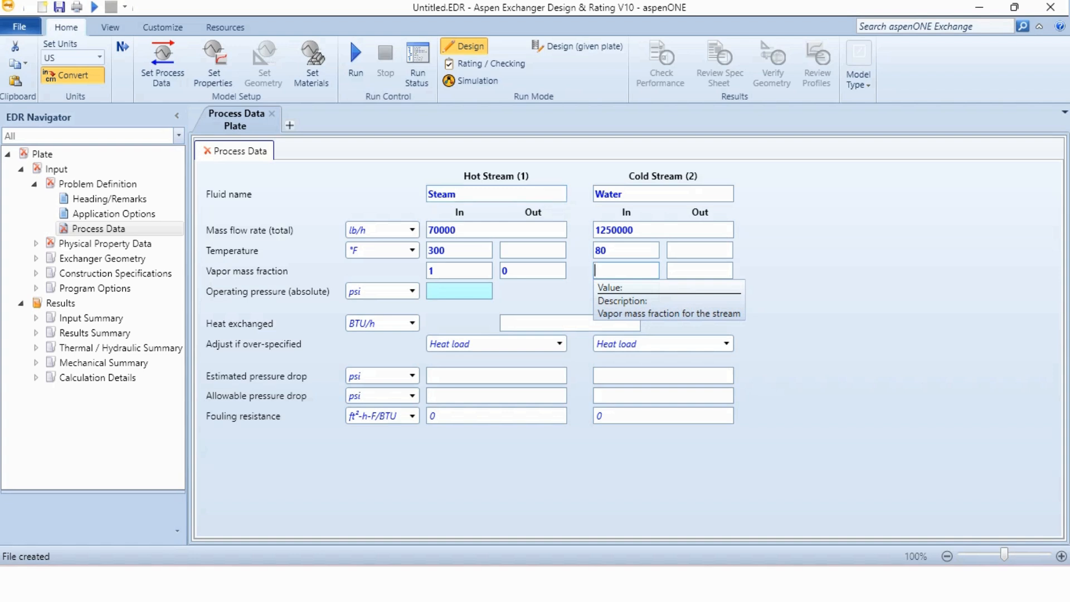
Set the absolute operating pressures to 64.7 psi for the hot stream and 94.7 psi for the cold stream.
{"action": "key", "text": "Tab"}
{"action": "key", "text": "Tab"}
{"action": "type", "text": "64.7"}
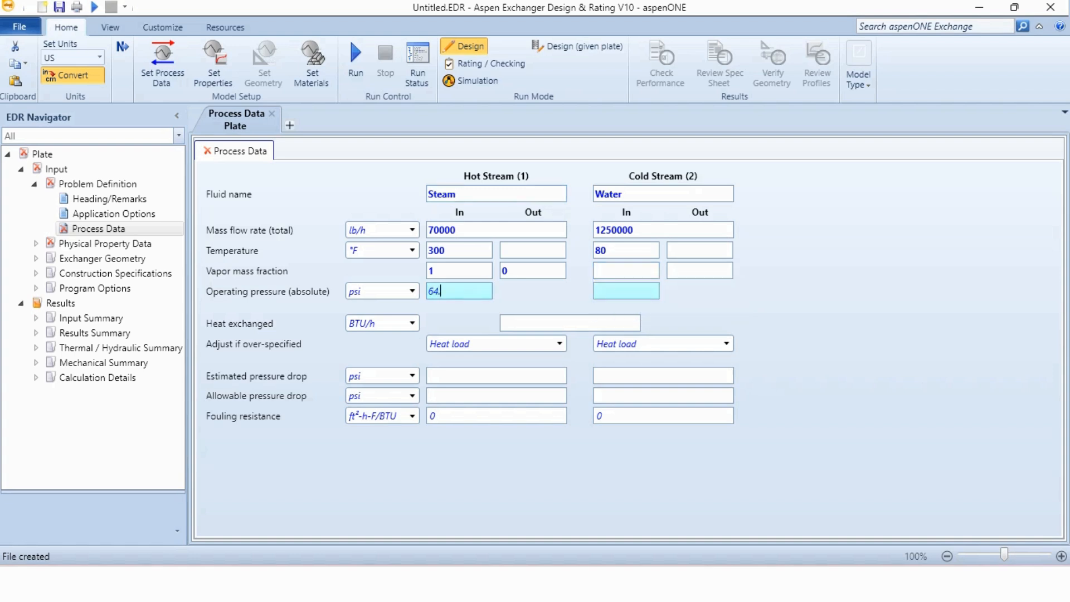
{"action": "key", "text": "Tab"}
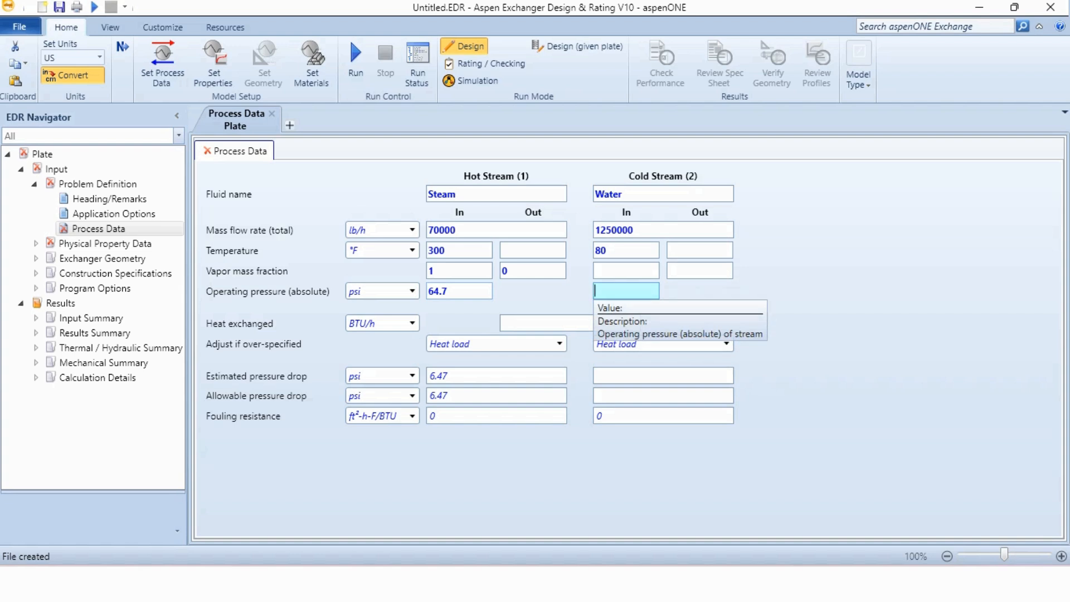
{"action": "type", "text": "94.7"}
{"action": "key", "text": "Tab"}
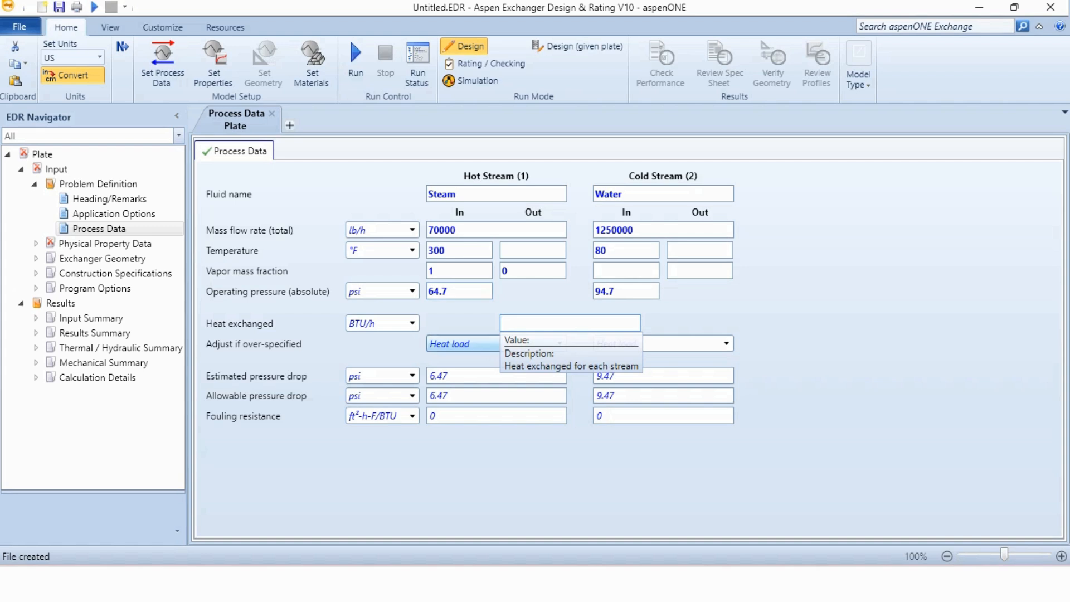
Set the estimated pressure drop to 5 psi for both the hot and cold streams.
{"action": "key", "text": "Tab"}
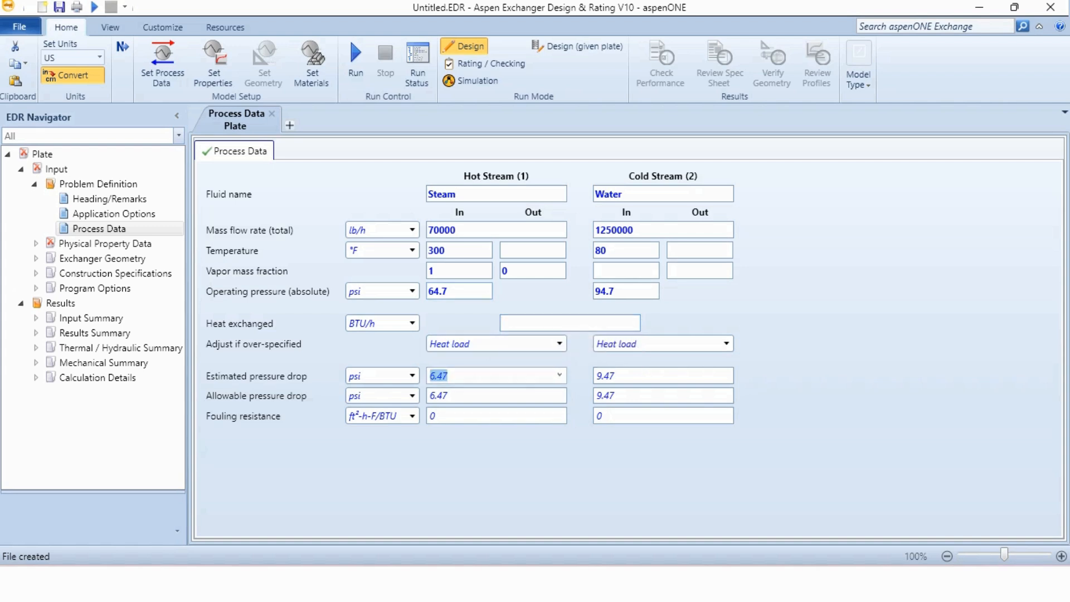
{"action": "type", "text": "5"}
{"action": "key", "text": "Tab"}
{"action": "type", "text": "5"}
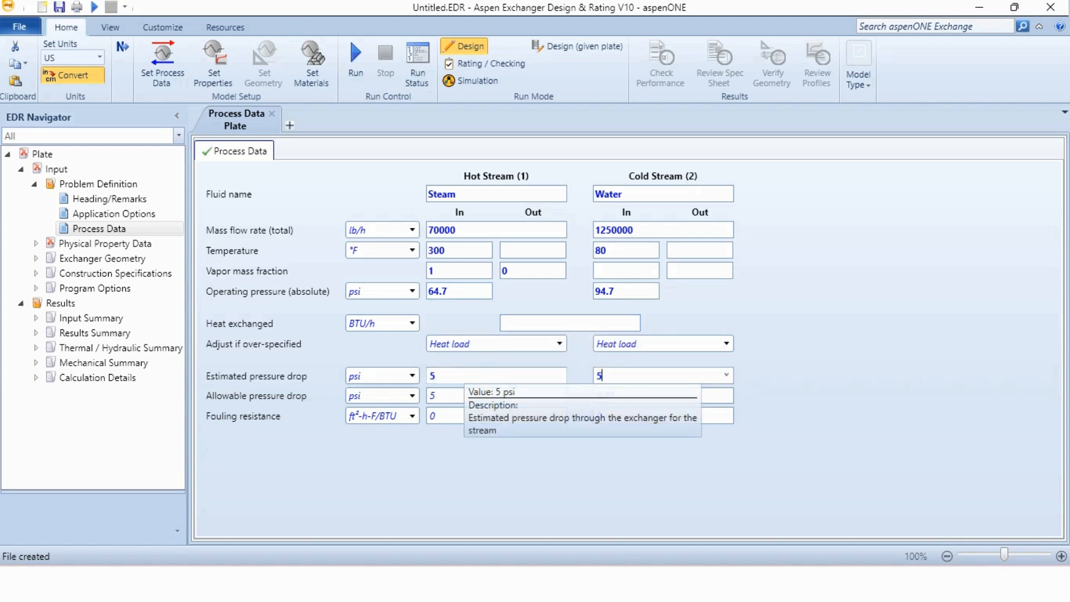
{"action": "key", "text": "Tab"}
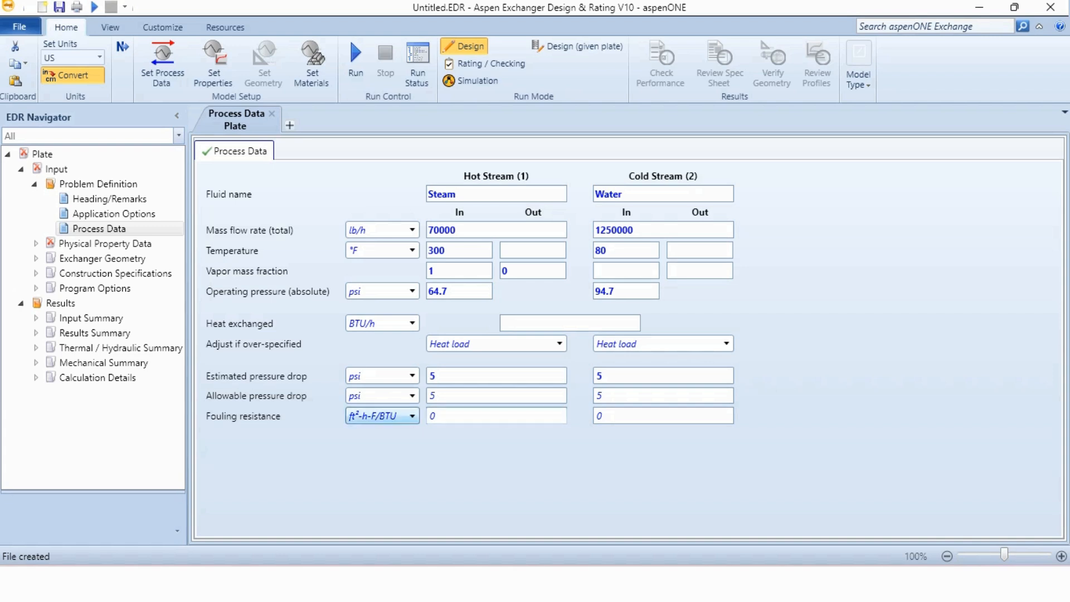
Set the fouling resistance to 0.0005 ft²-h-F/BTU for both the hot and cold streams.
{"action": "left_click", "coordinate": [495, 415]}
{"action": "type", "text": "0.0005"}
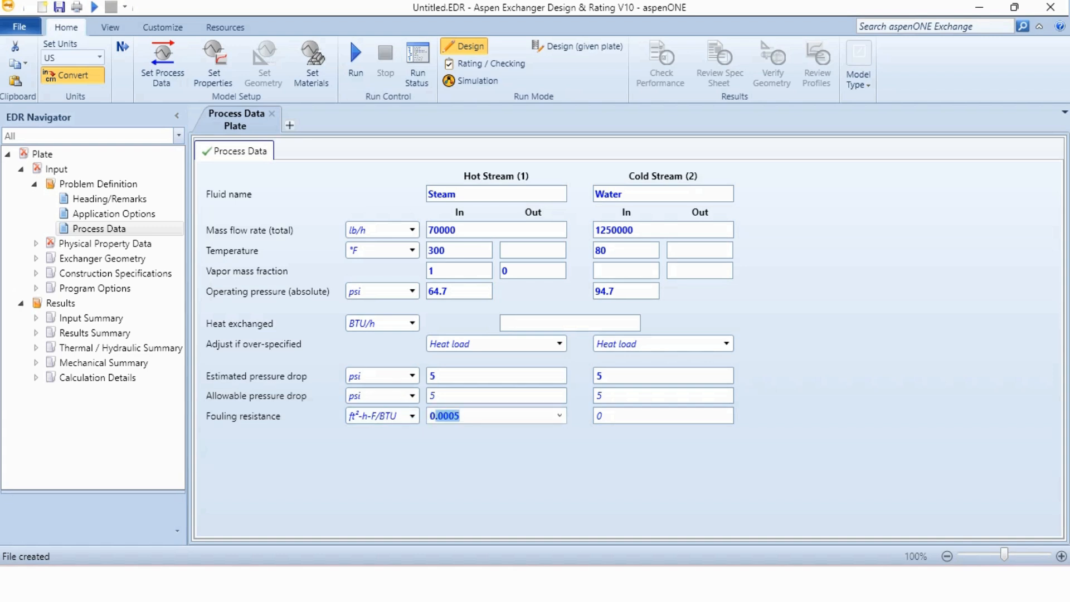
{"action": "key", "text": "Return"}
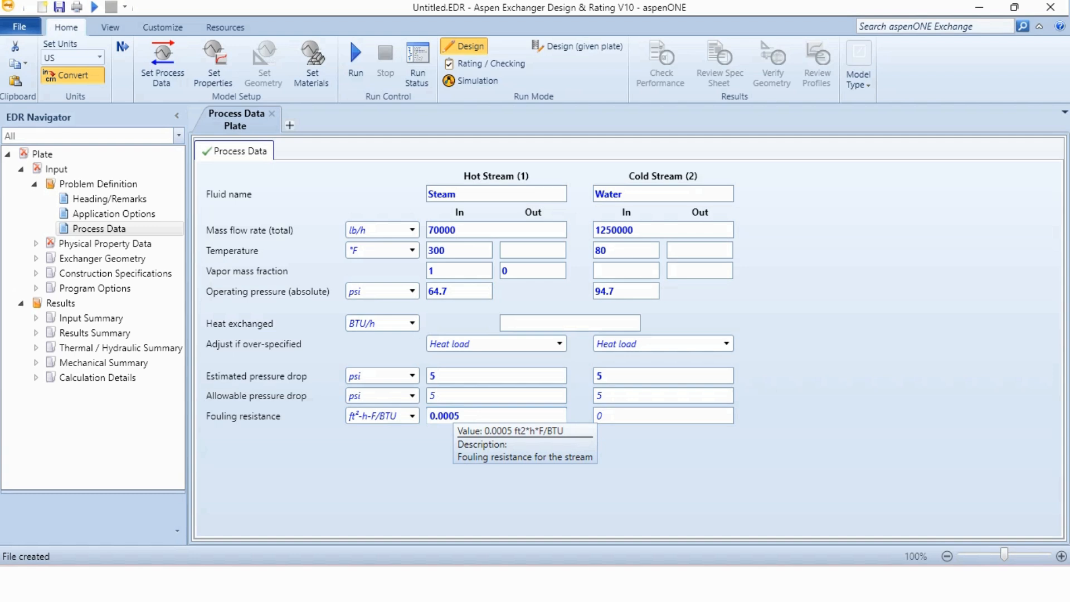
{"action": "key", "text": "Tab"}
{"action": "type", "text": "0.0005"}
{"action": "key", "text": "Return"}
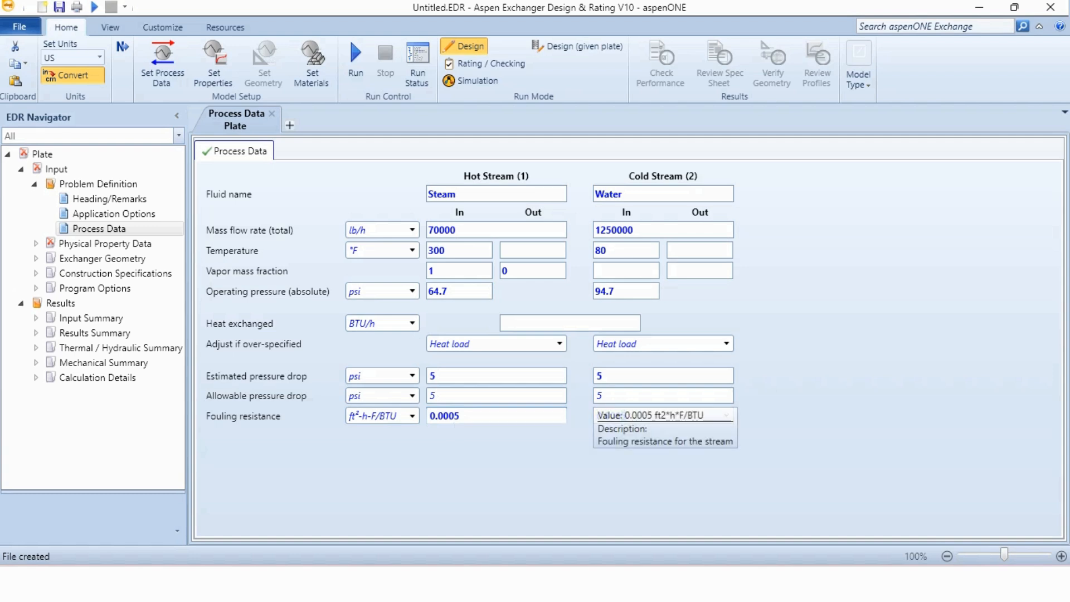
{"action": "key", "text": "Tab"}
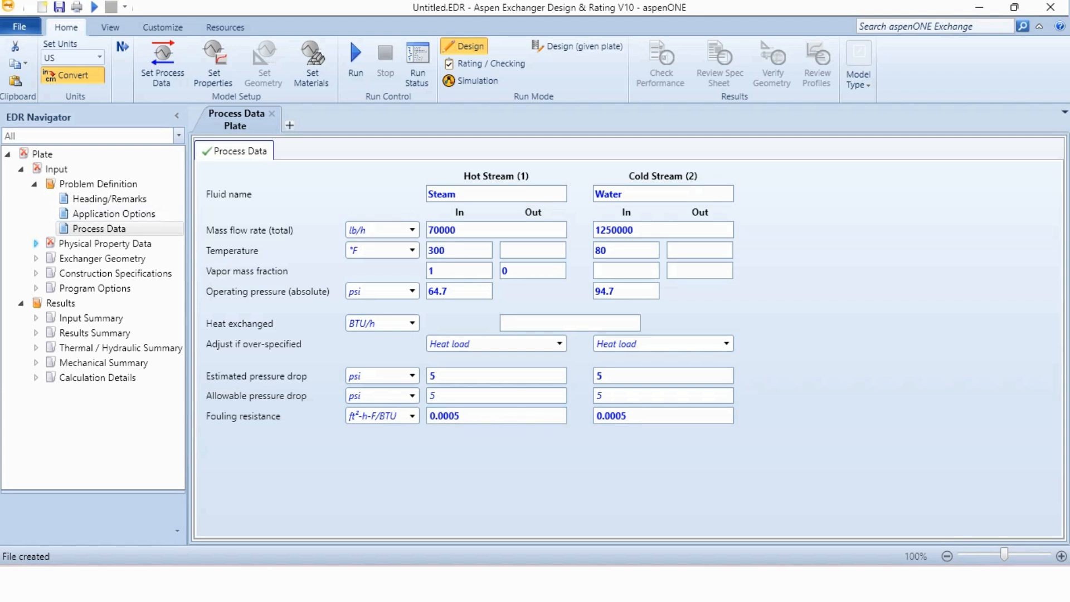
Choose COMThermo as the physical property package for the hot stream's compositions.
{"action": "left_click", "coordinate": [35, 244]}
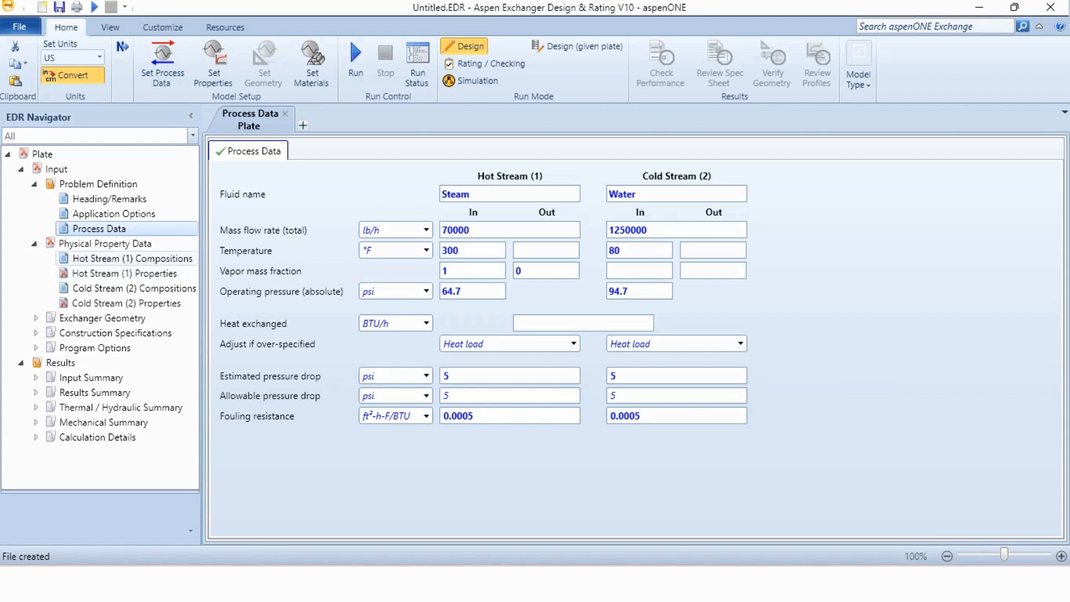
{"action": "left_click", "coordinate": [132, 258]}
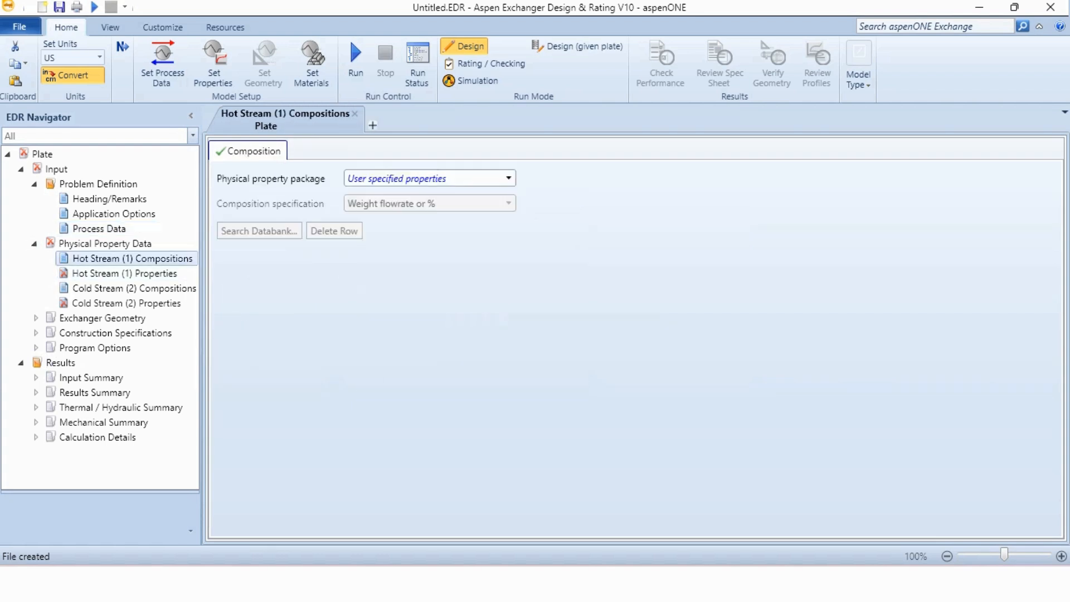
{"action": "left_click", "coordinate": [509, 178]}
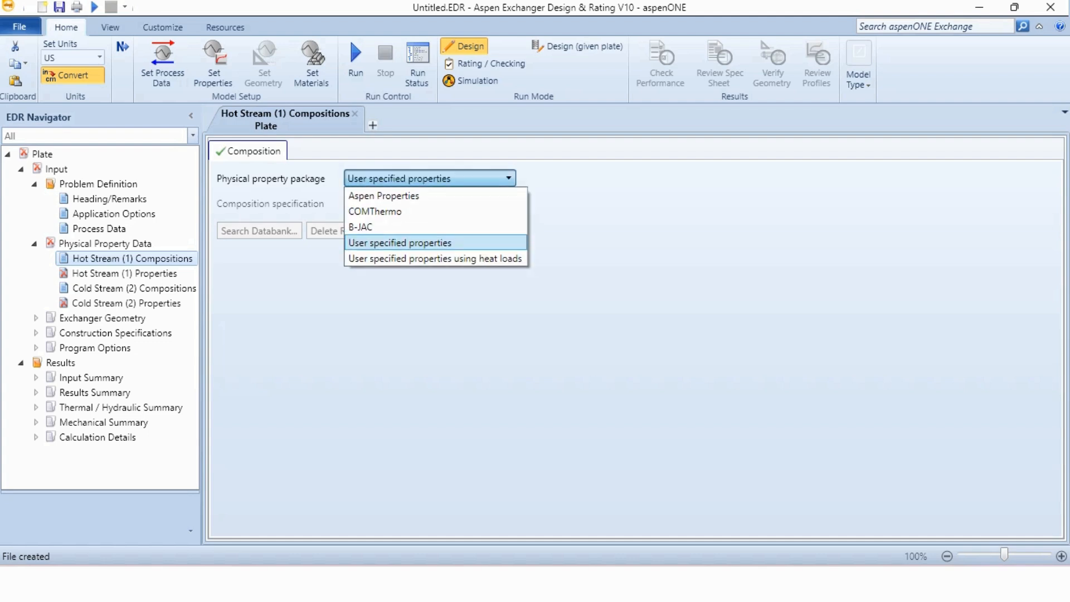
{"action": "left_click", "coordinate": [423, 212]}
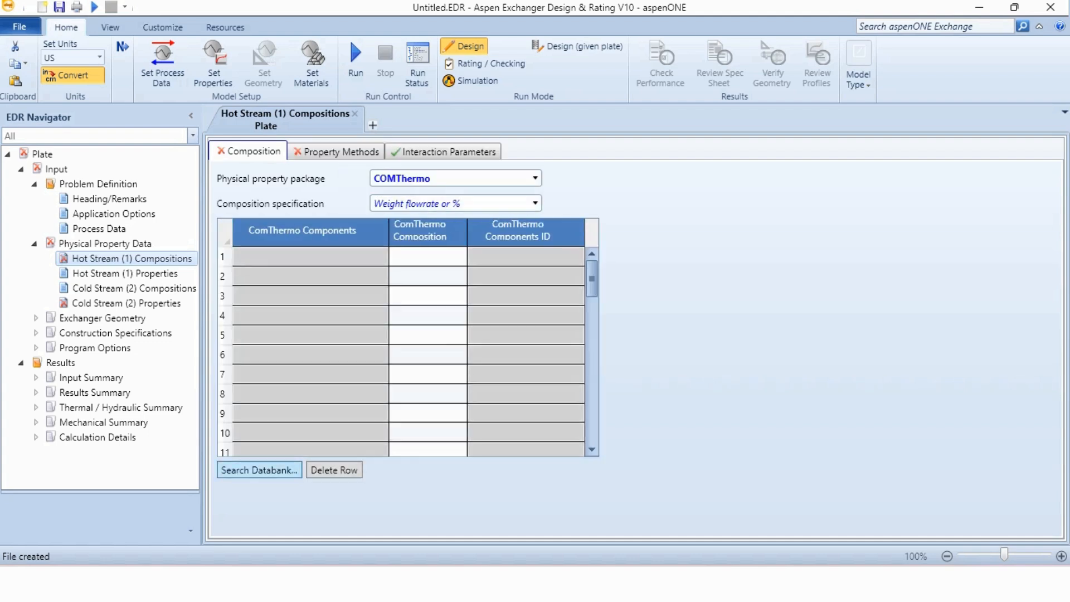
Find water in the component databank and add it as the hot stream's component.
{"action": "left_click", "coordinate": [260, 470]}
{"action": "type", "text": "wat"}
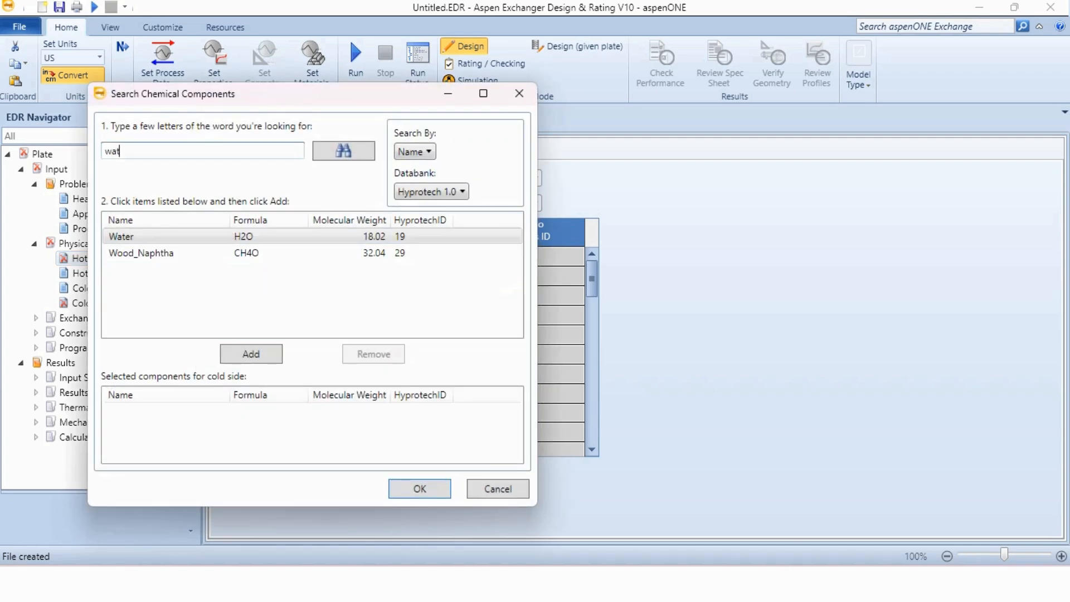
{"action": "type", "text": "er"}
{"action": "left_click", "coordinate": [167, 236]}
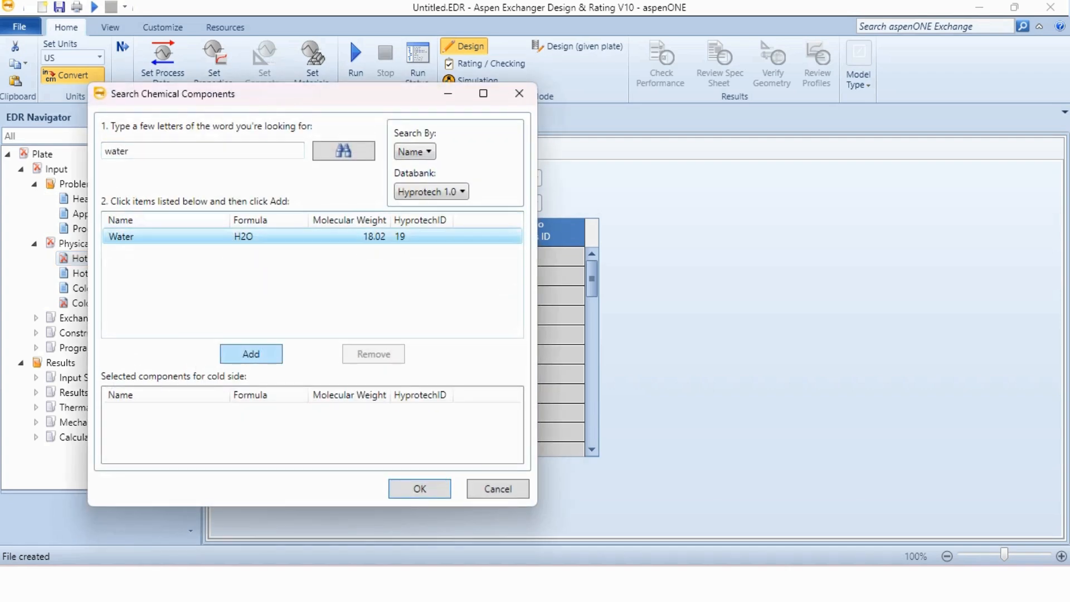
{"action": "left_click", "coordinate": [251, 353]}
{"action": "left_click", "coordinate": [420, 489]}
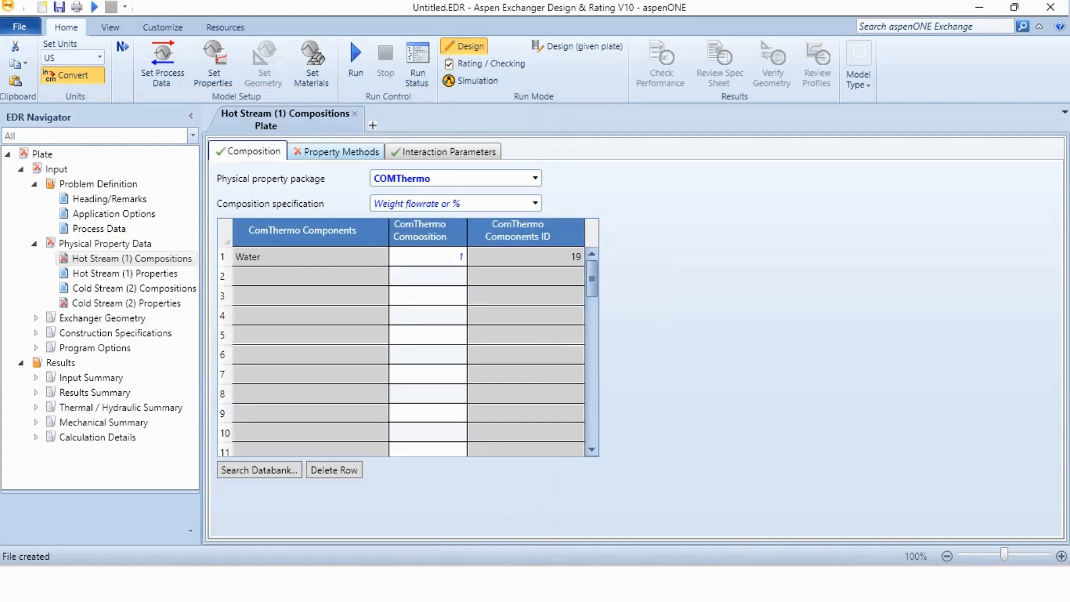
Assign the Ideal-Ideal/LK property package as the hot stream's property method.
{"action": "left_click", "coordinate": [336, 151]}
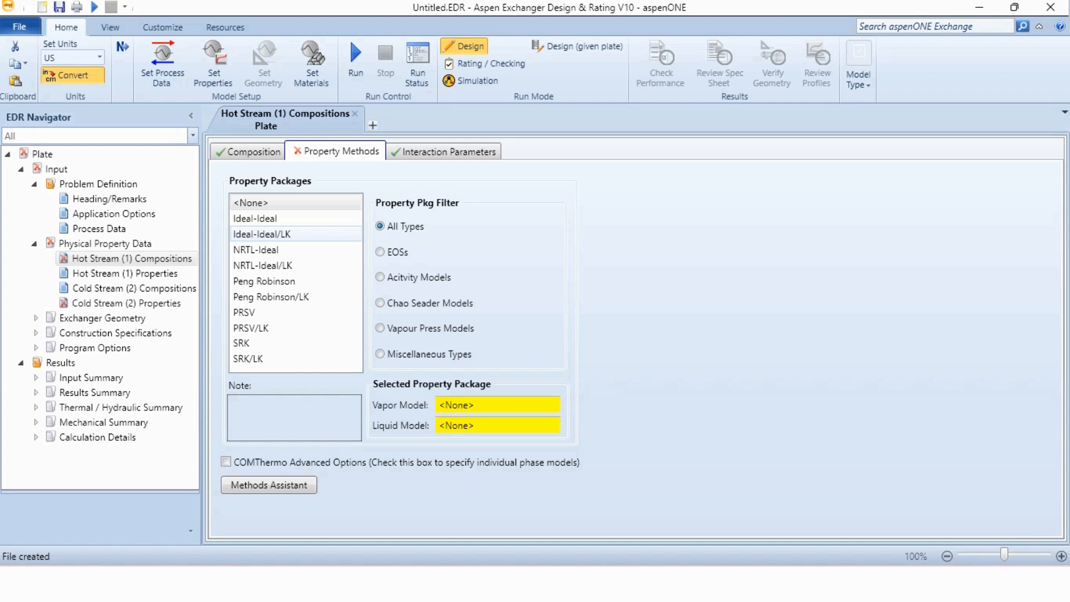
{"action": "left_click", "coordinate": [273, 234]}
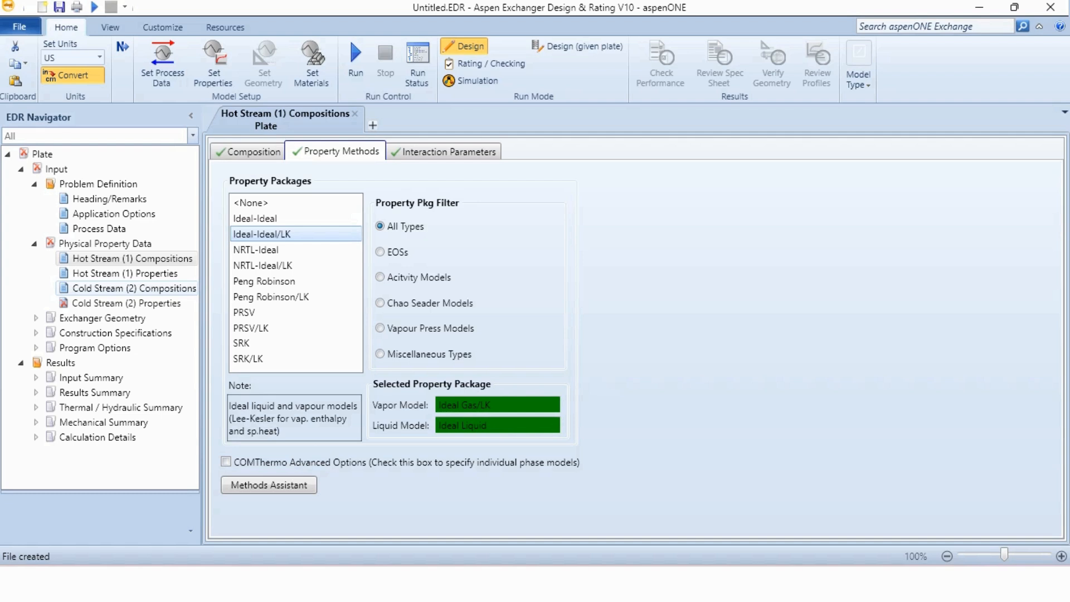
Choose COMThermo as the physical property package for the cold stream's compositions.
{"action": "left_click", "coordinate": [134, 287]}
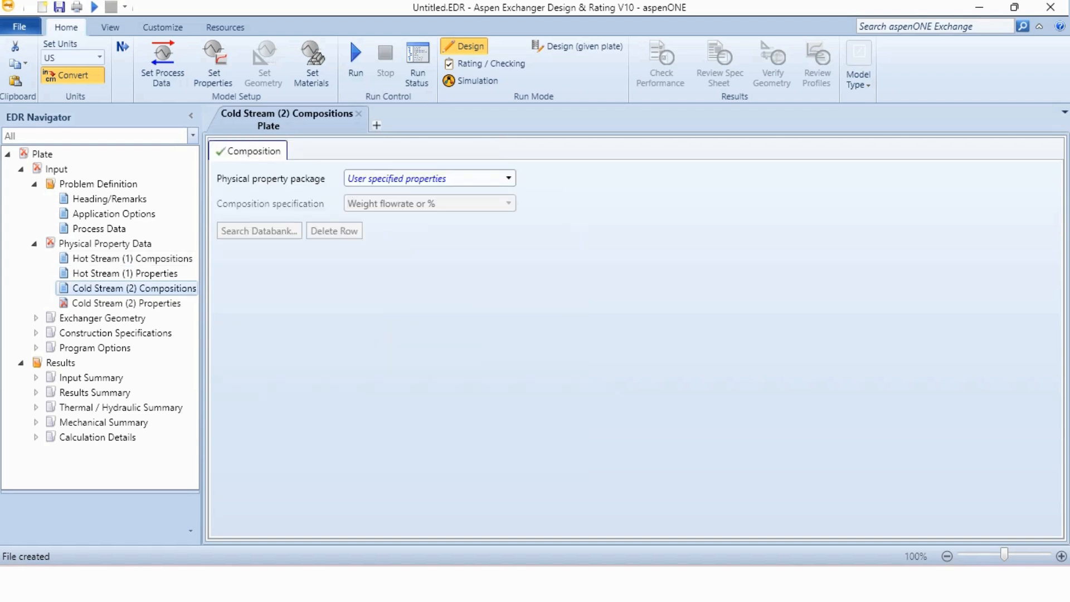
{"action": "left_click", "coordinate": [429, 178]}
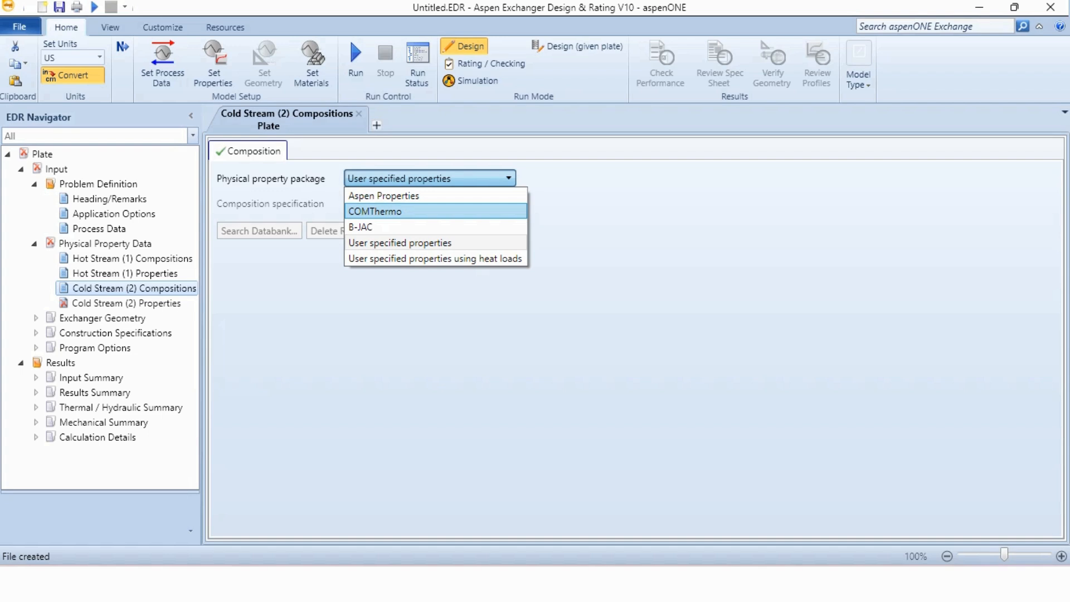
{"action": "left_click", "coordinate": [390, 211]}
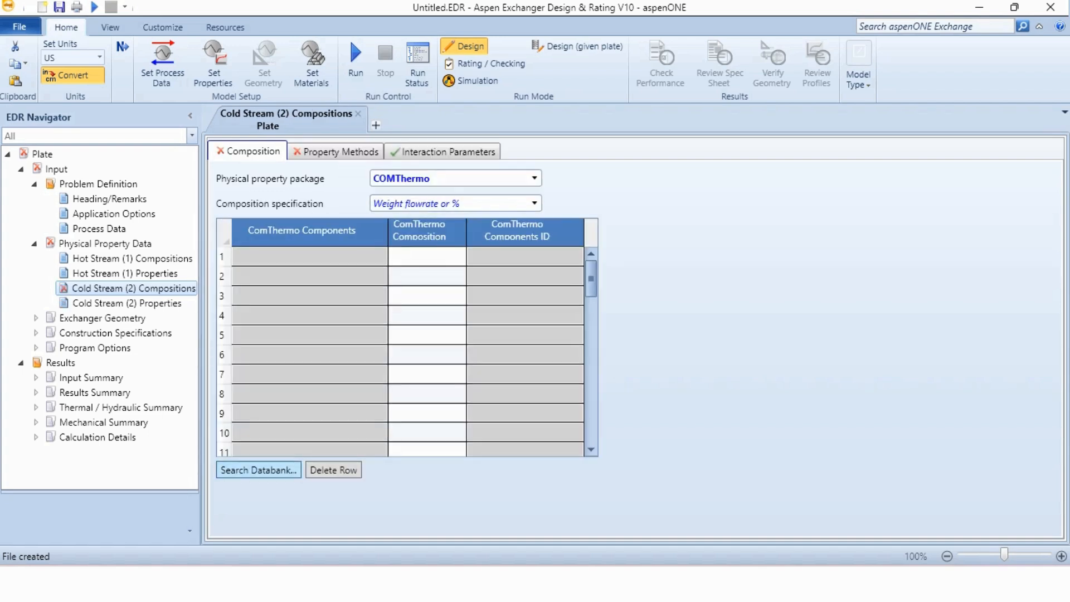
Find water in the component databank and add it as the cold stream's component.
{"action": "left_click", "coordinate": [258, 470]}
{"action": "type", "text": "w"}
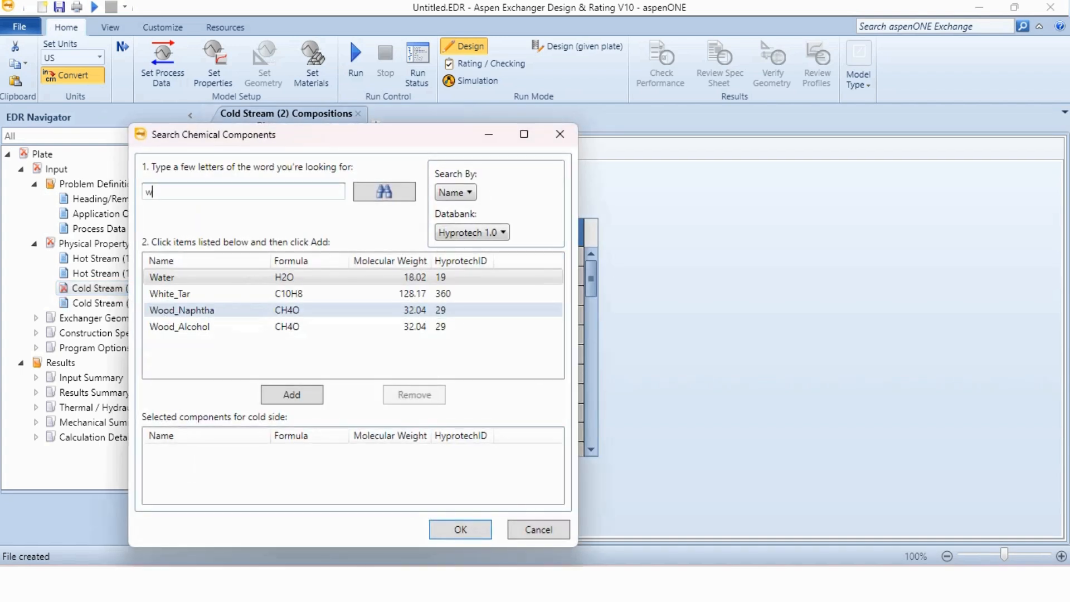
{"action": "type", "text": "ater"}
{"action": "left_click", "coordinate": [223, 277]}
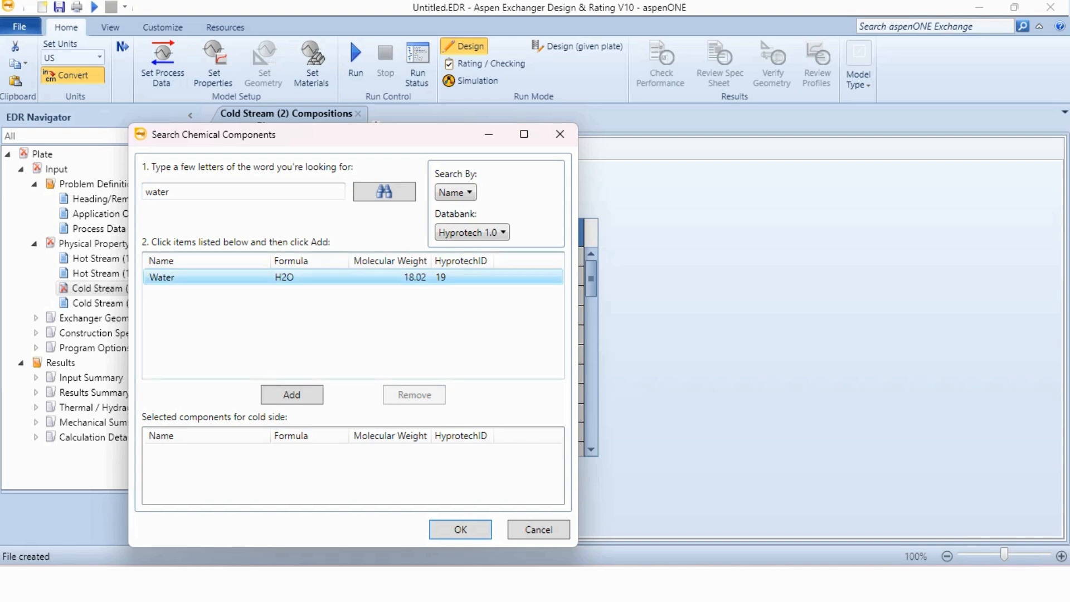
{"action": "left_click", "coordinate": [292, 395]}
{"action": "left_click", "coordinate": [460, 529]}
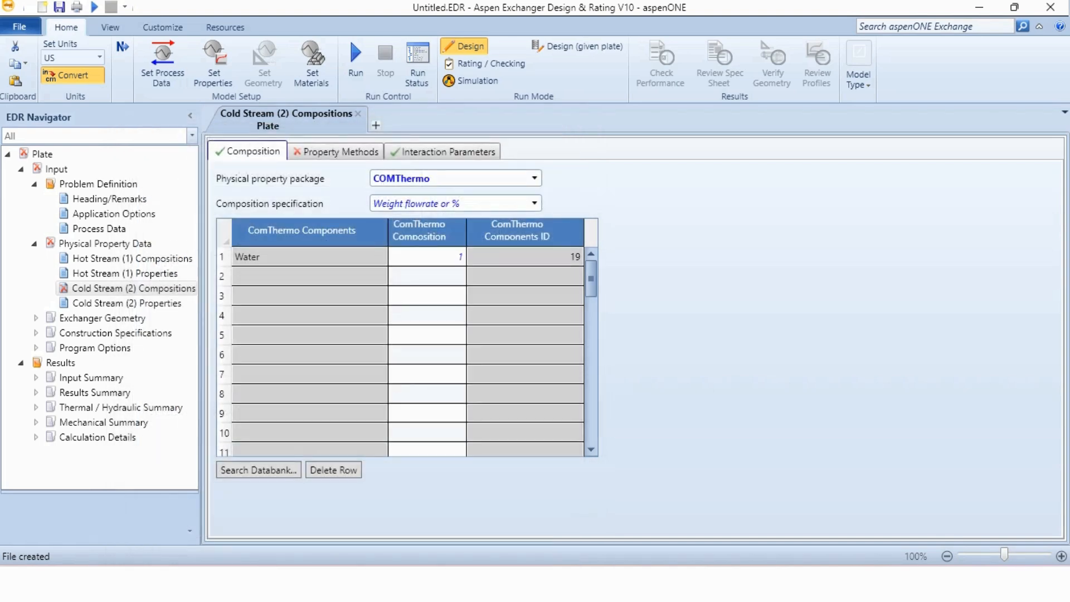
Assign the Ideal-Ideal/LK property package to the cold stream and run the plate exchanger design.
{"action": "left_click", "coordinate": [336, 151]}
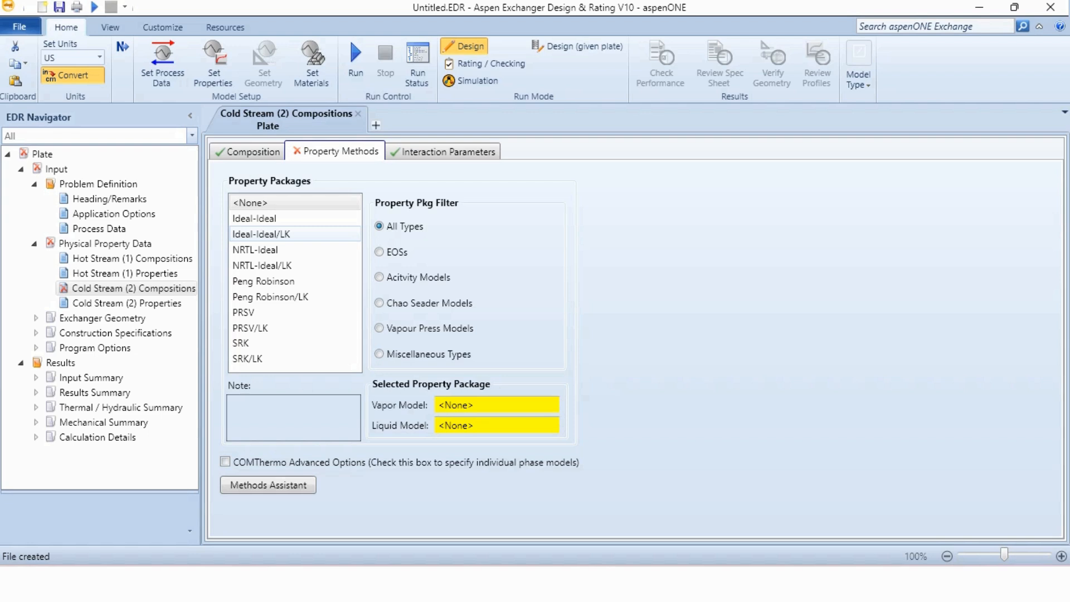
{"action": "left_click", "coordinate": [294, 234]}
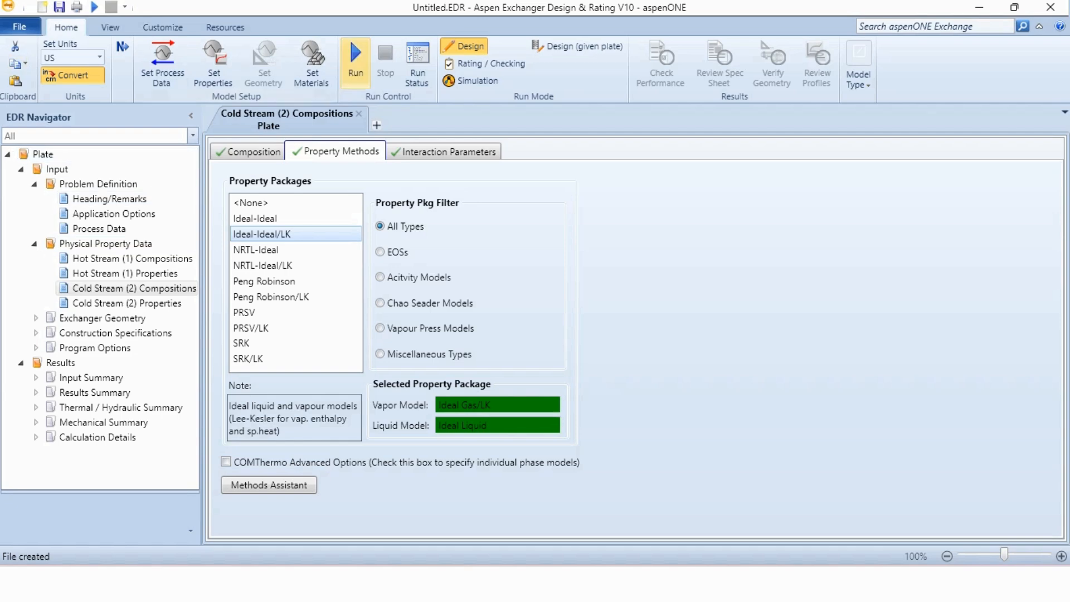
{"action": "left_click", "coordinate": [355, 62]}
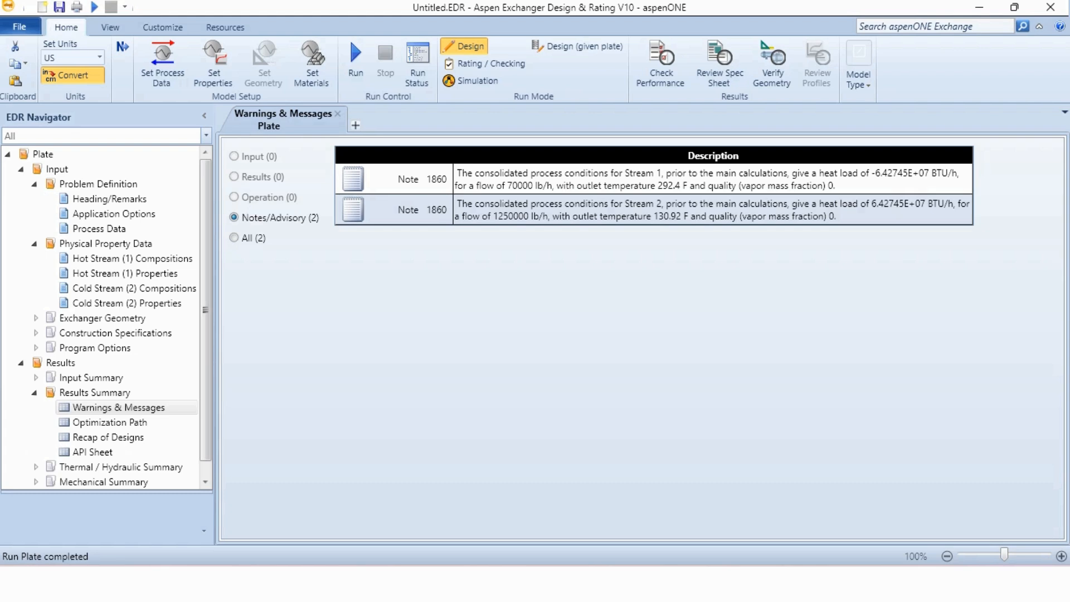
Review the run's advisory notes for both streams and compare the design cases in the optimization path and design recap.
{"action": "left_click", "coordinate": [713, 179]}
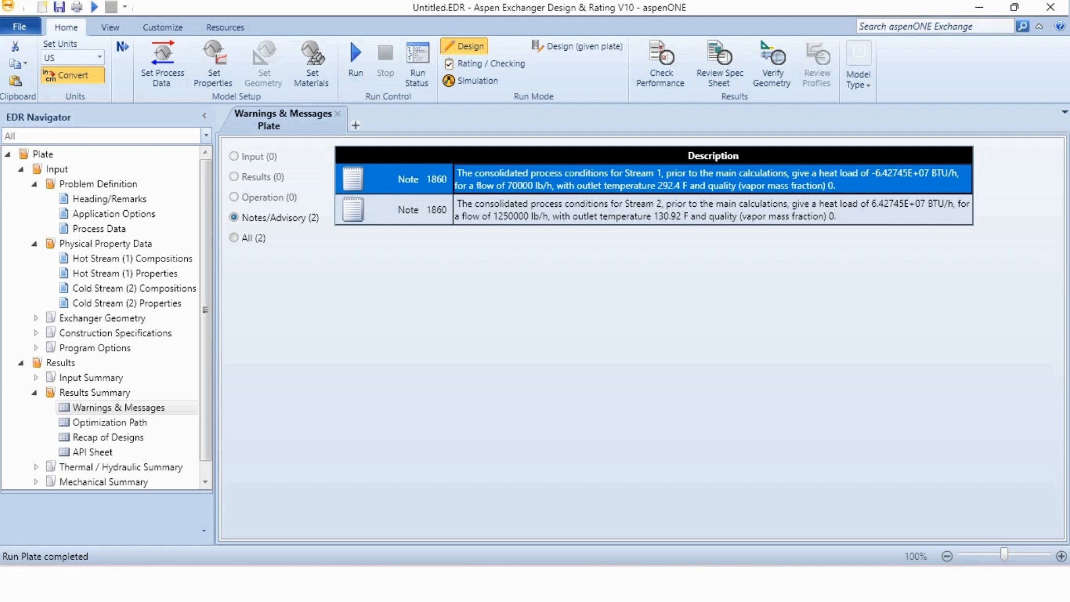
{"action": "left_click", "coordinate": [713, 210]}
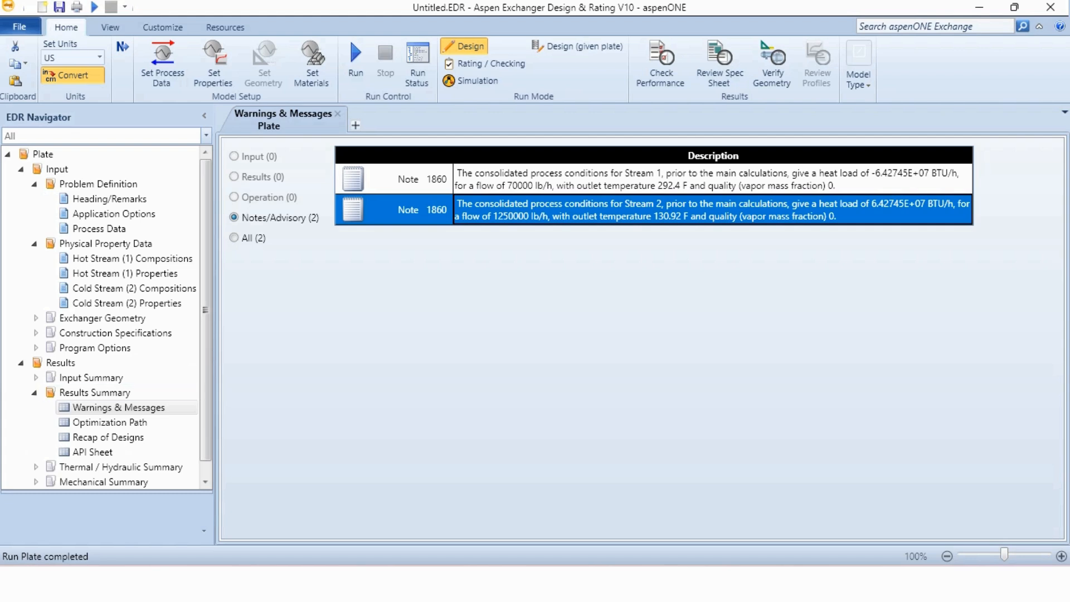
{"action": "left_click", "coordinate": [110, 422]}
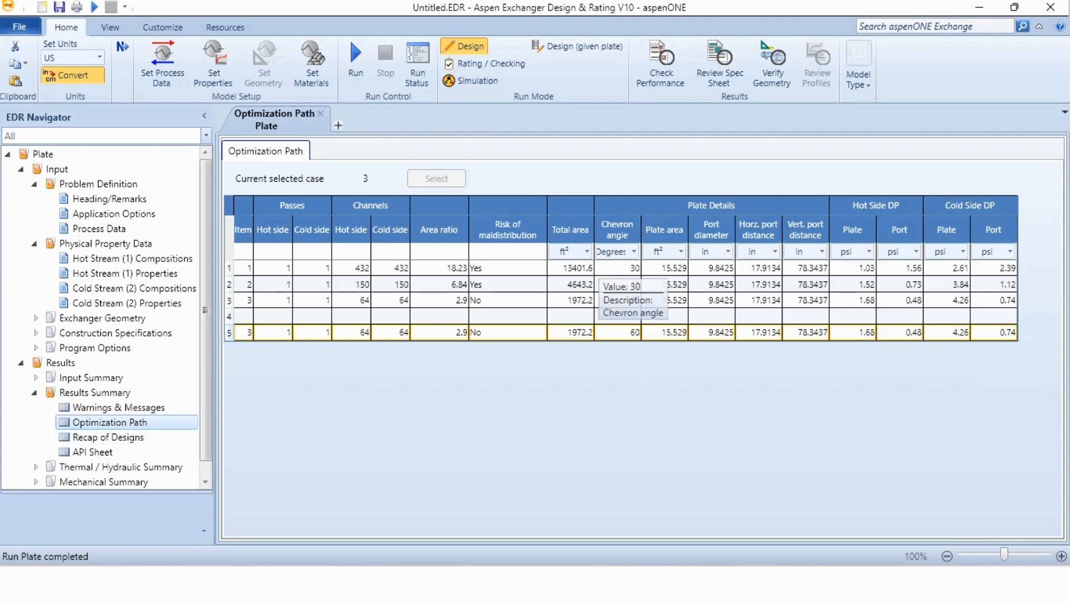
{"action": "left_click", "coordinate": [108, 437]}
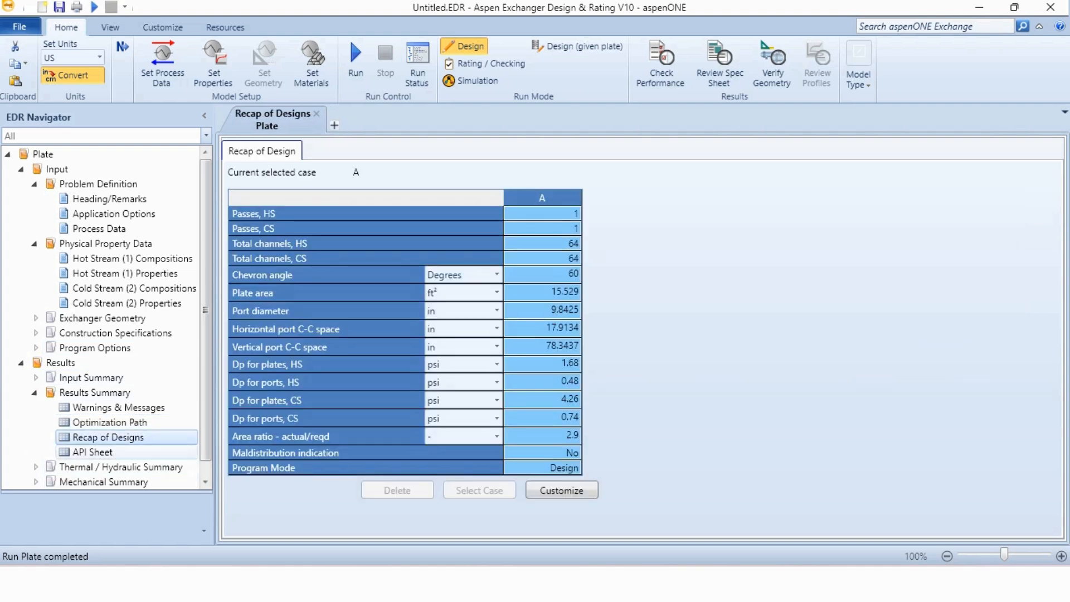
Examine the API specification sheet from the operating data through the fluid properties to the exchanger and plate configuration.
{"action": "left_click", "coordinate": [93, 452]}
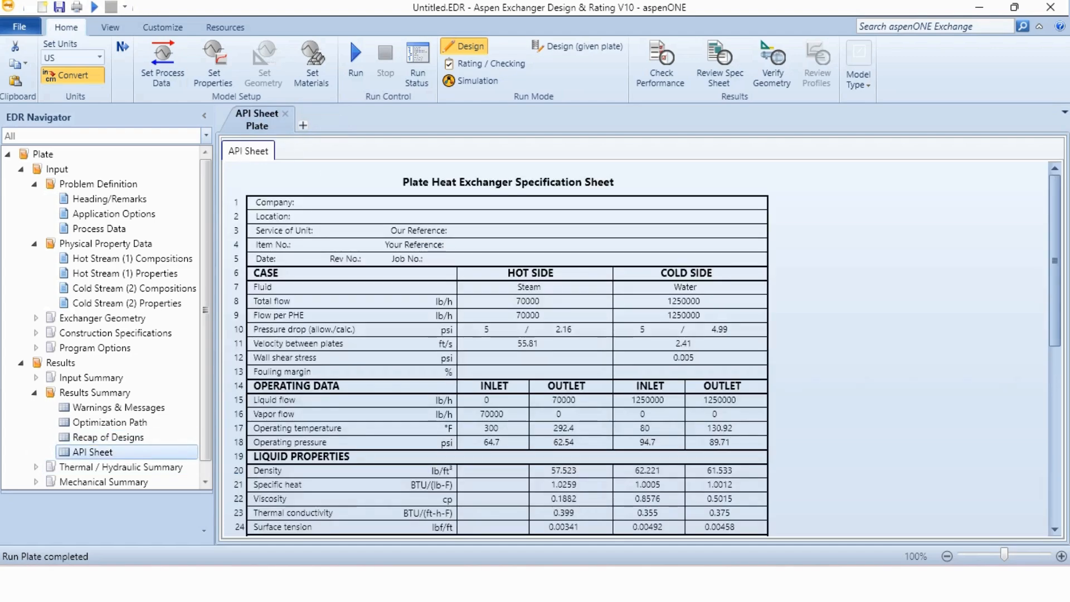
{"action": "scroll", "coordinate": [507, 348], "scroll_direction": "down", "scroll_amount": 8}
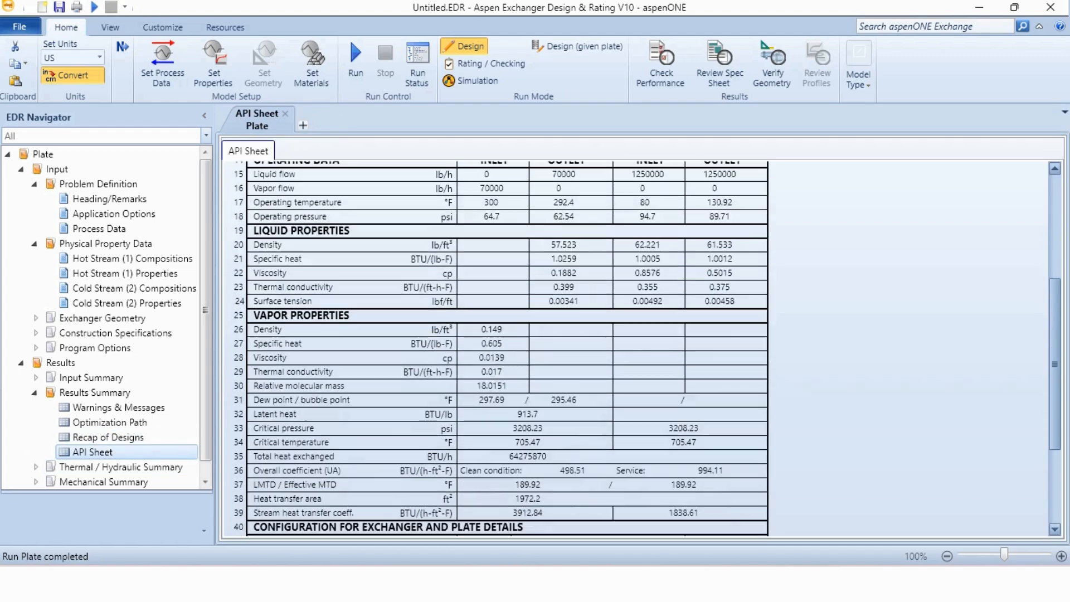
{"action": "scroll", "coordinate": [508, 348], "scroll_direction": "up", "scroll_amount": 7}
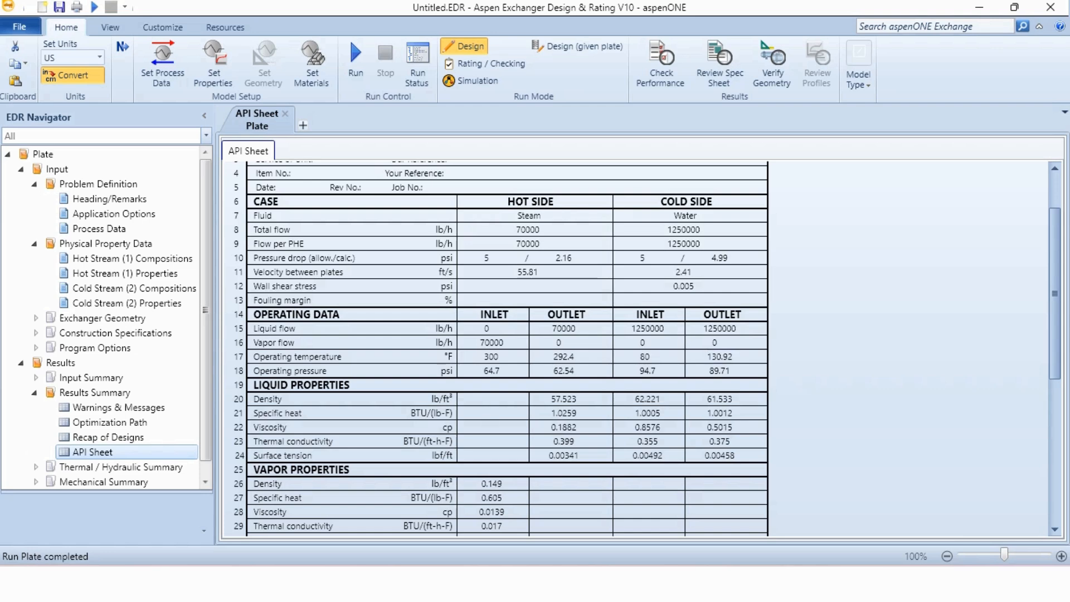
{"action": "scroll", "coordinate": [507, 348], "scroll_direction": "down", "scroll_amount": 5}
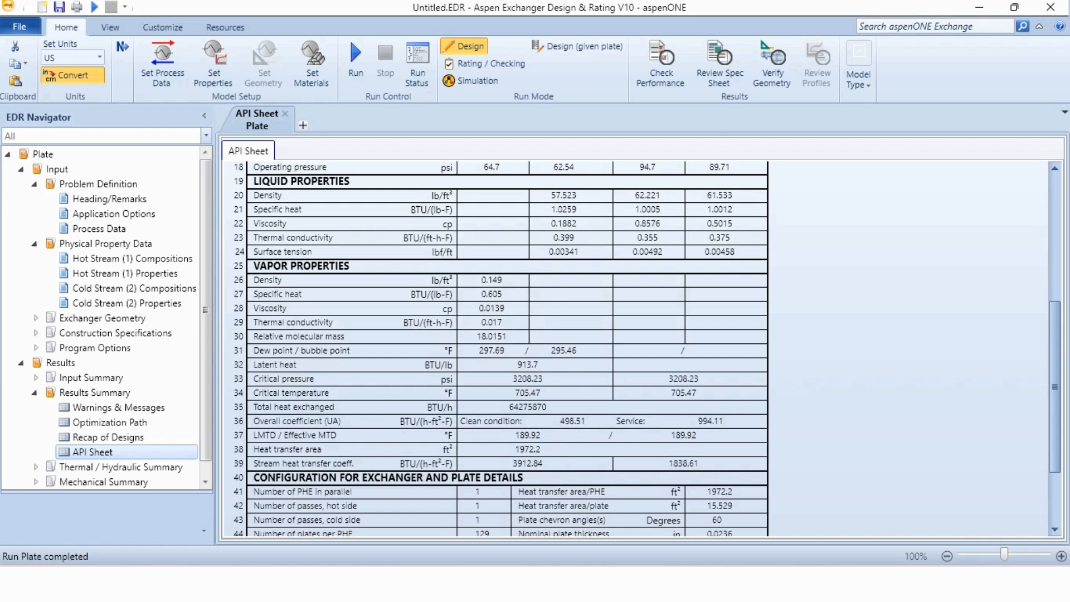
{"action": "scroll", "coordinate": [507, 348], "scroll_direction": "down", "scroll_amount": 3}
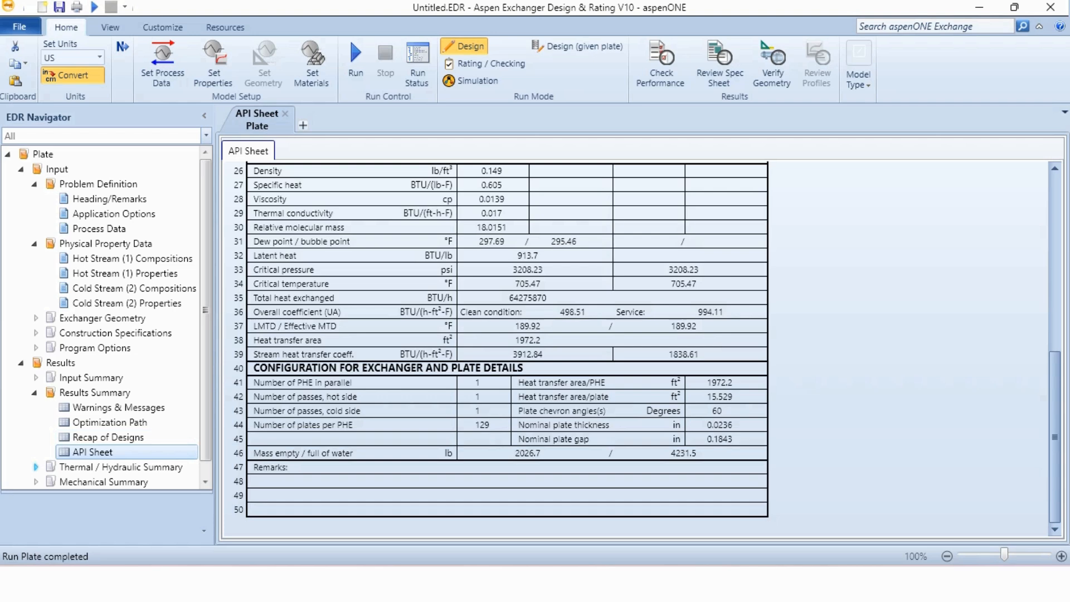
Examine the thermal and hydraulic results, covering overall performance, resistance distribution, heat transfer coefficients, pressure drop and calculation methods.
{"action": "left_click", "coordinate": [36, 467]}
{"action": "scroll", "coordinate": [101, 407], "scroll_direction": "down", "scroll_amount": 2}
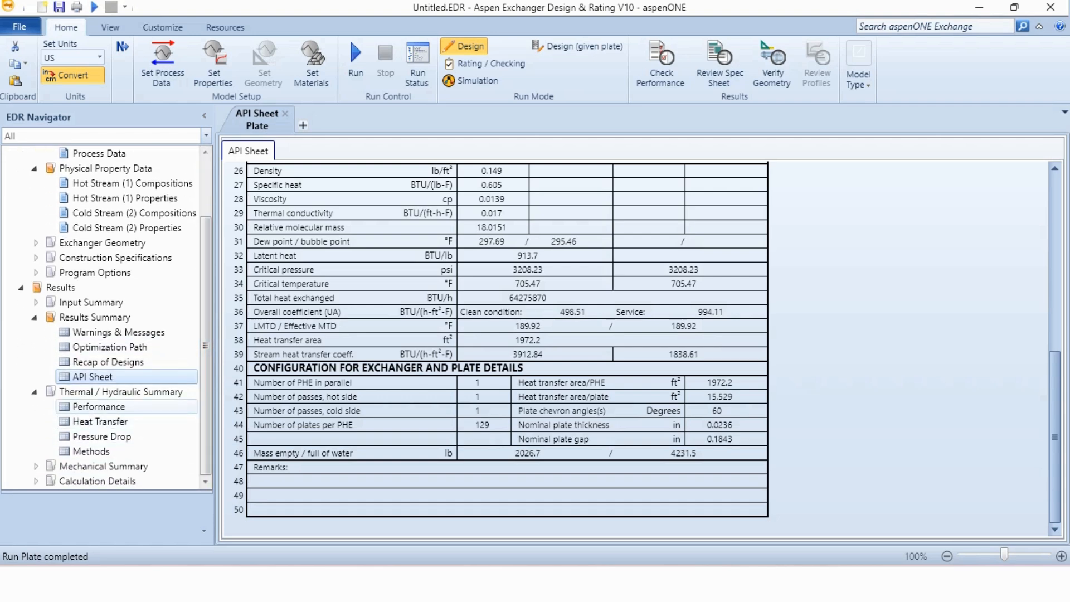
{"action": "left_click", "coordinate": [99, 406]}
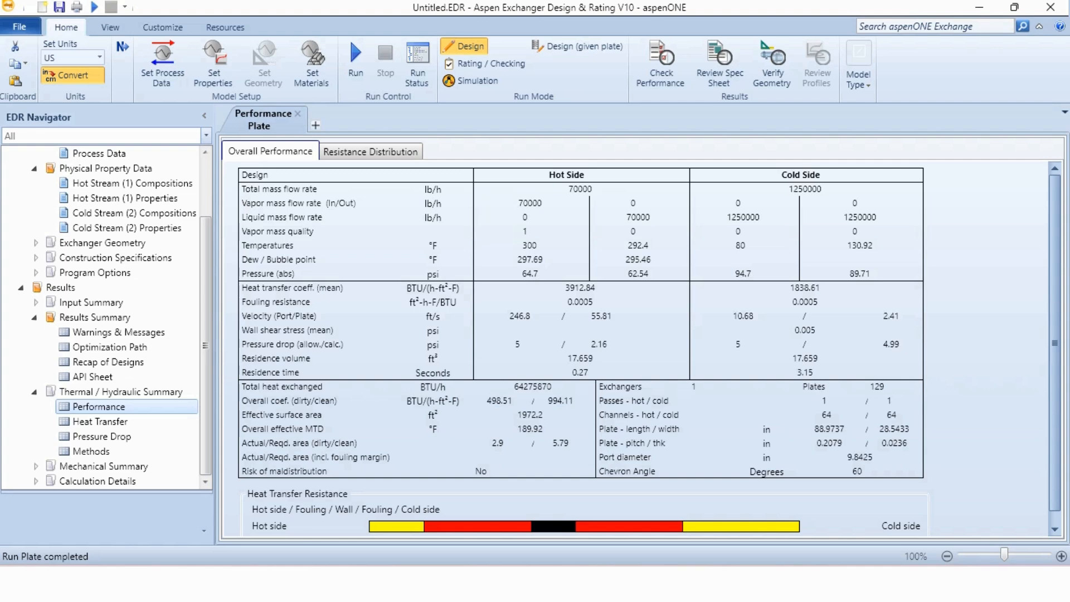
{"action": "left_click", "coordinate": [370, 151]}
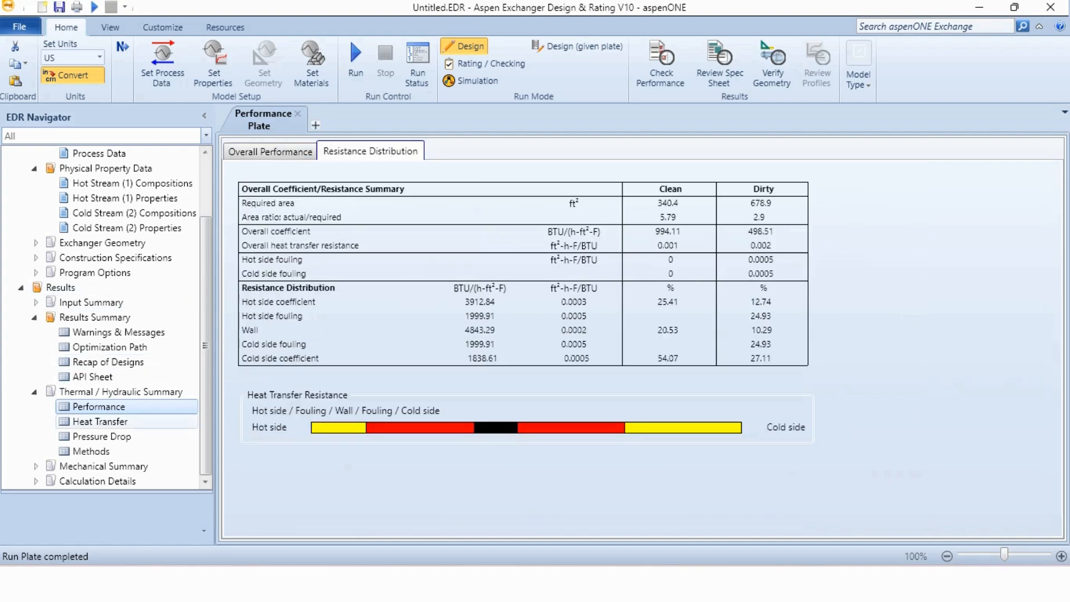
{"action": "left_click", "coordinate": [100, 422]}
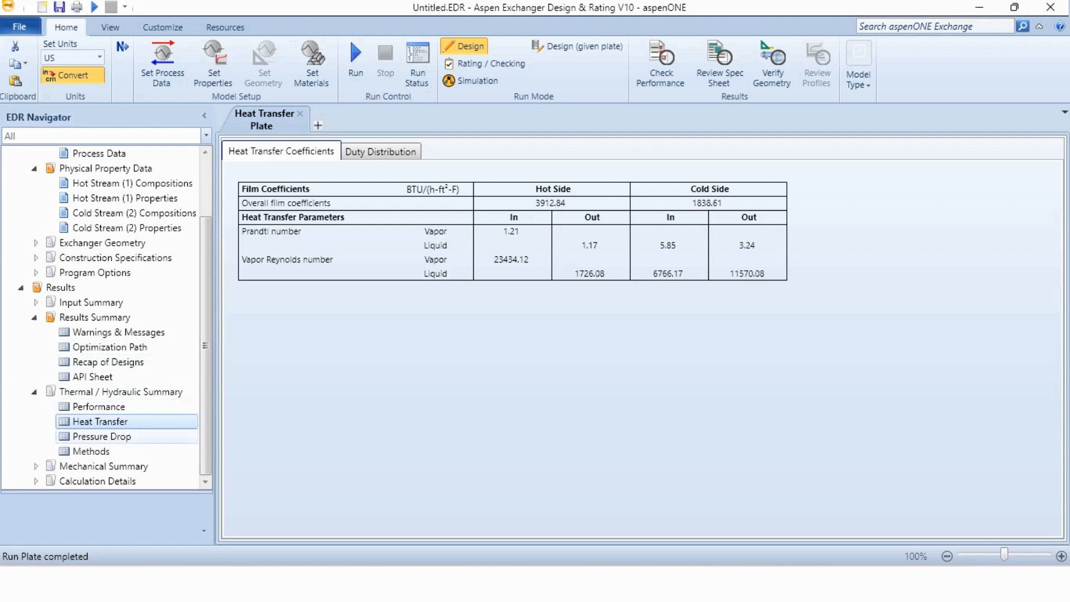
{"action": "left_click", "coordinate": [101, 437]}
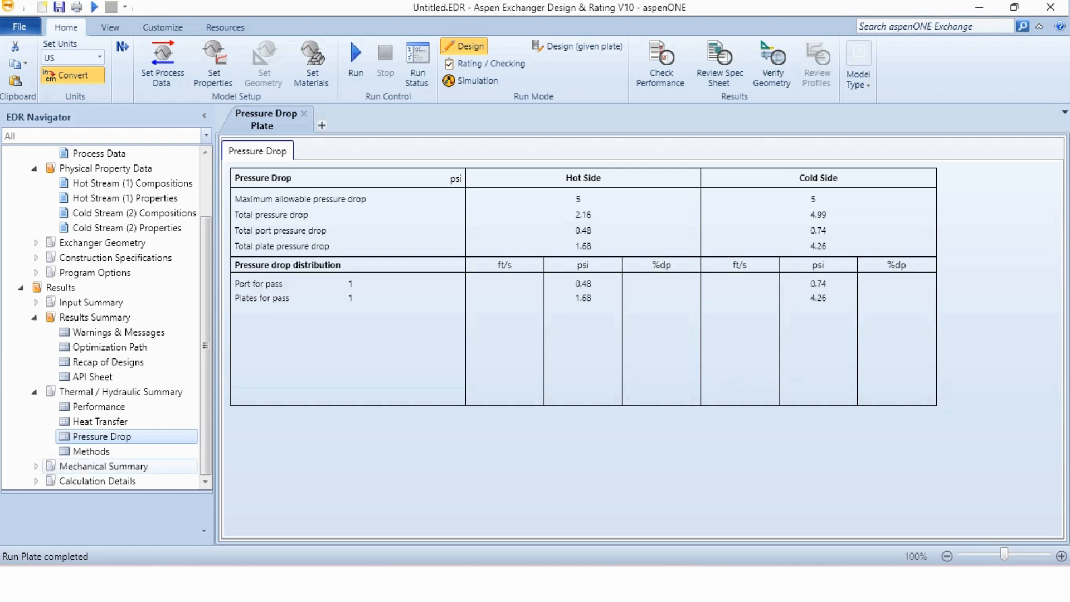
{"action": "left_click", "coordinate": [91, 452]}
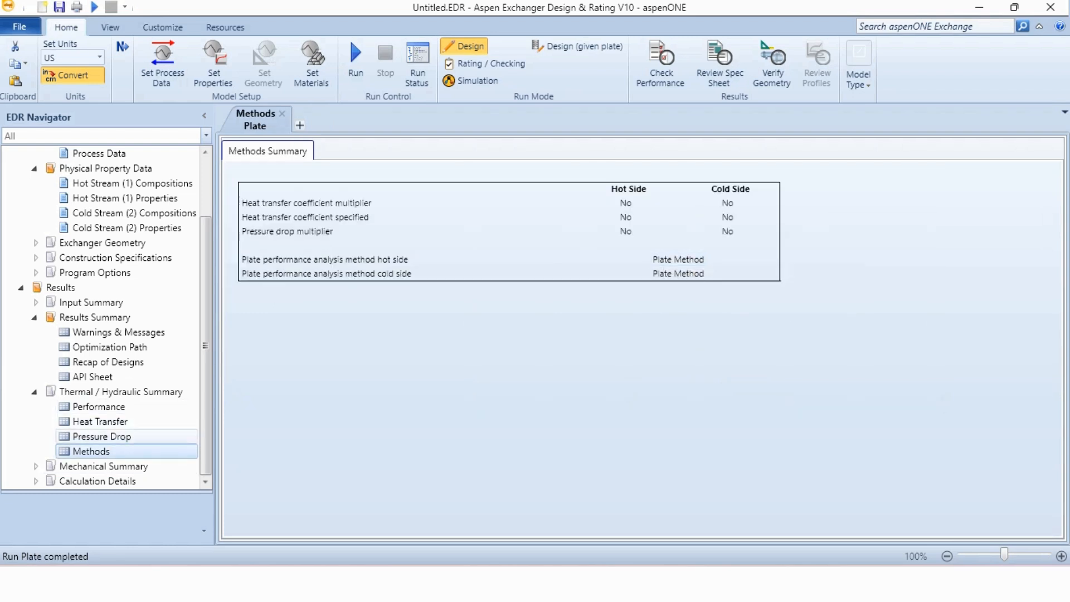
Examine the mechanical results, covering the exchanger's basic geometry, setting plan diagram, weights and total cost for one unit.
{"action": "left_click", "coordinate": [36, 466]}
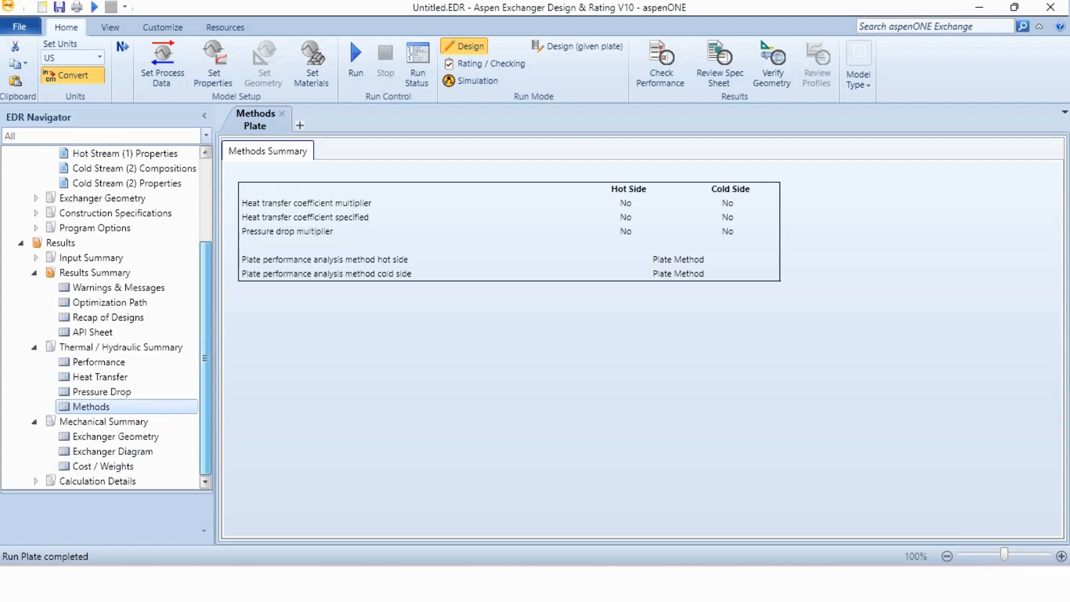
{"action": "scroll", "coordinate": [35, 466], "scroll_direction": "down", "scroll_amount": 1}
{"action": "left_click", "coordinate": [116, 436]}
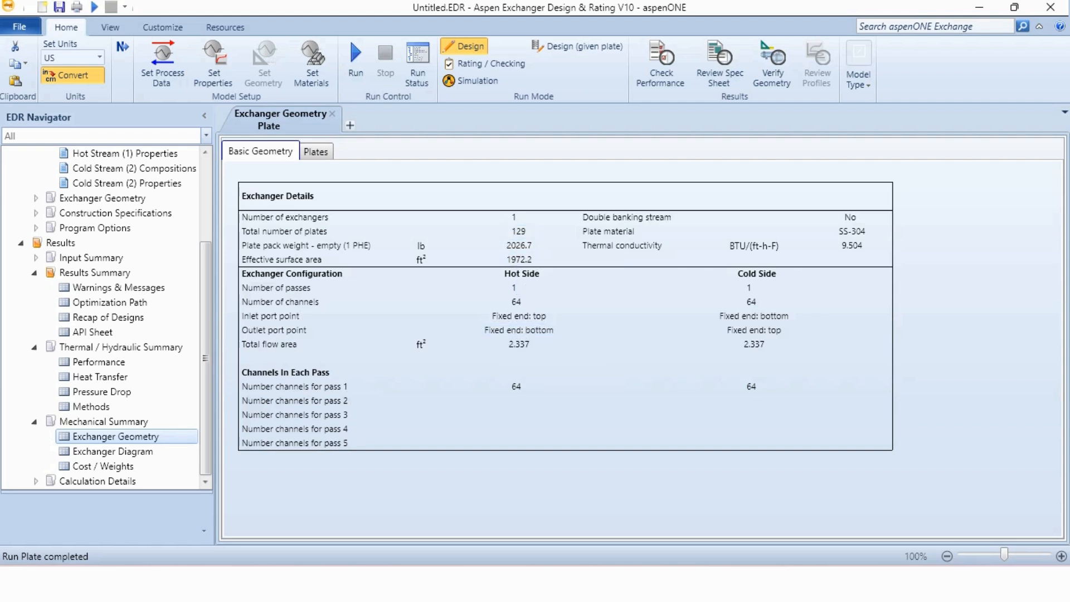
{"action": "left_click", "coordinate": [113, 452]}
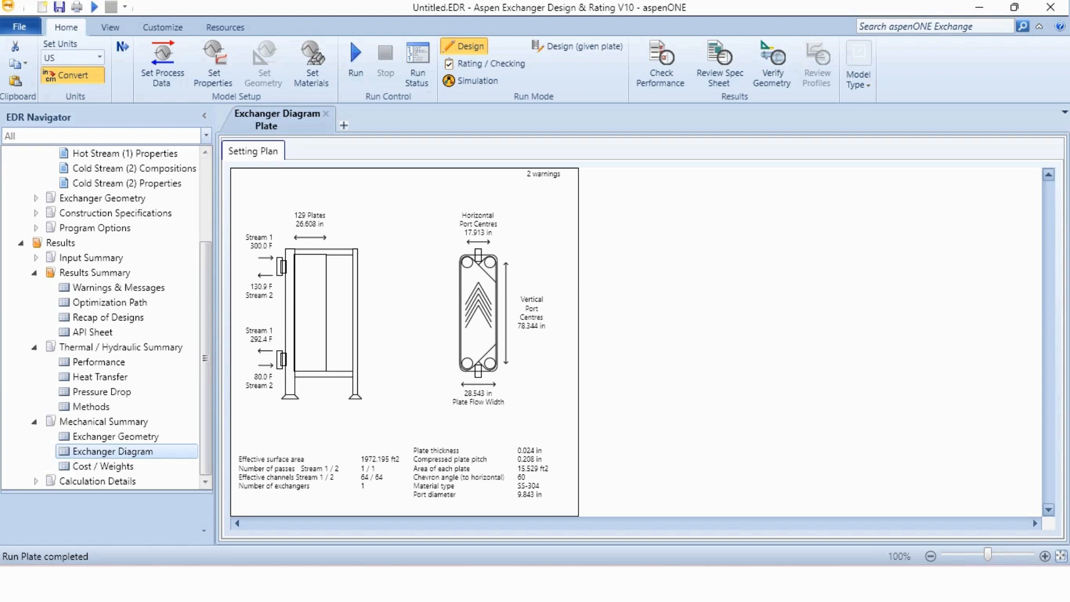
{"action": "left_click", "coordinate": [103, 466]}
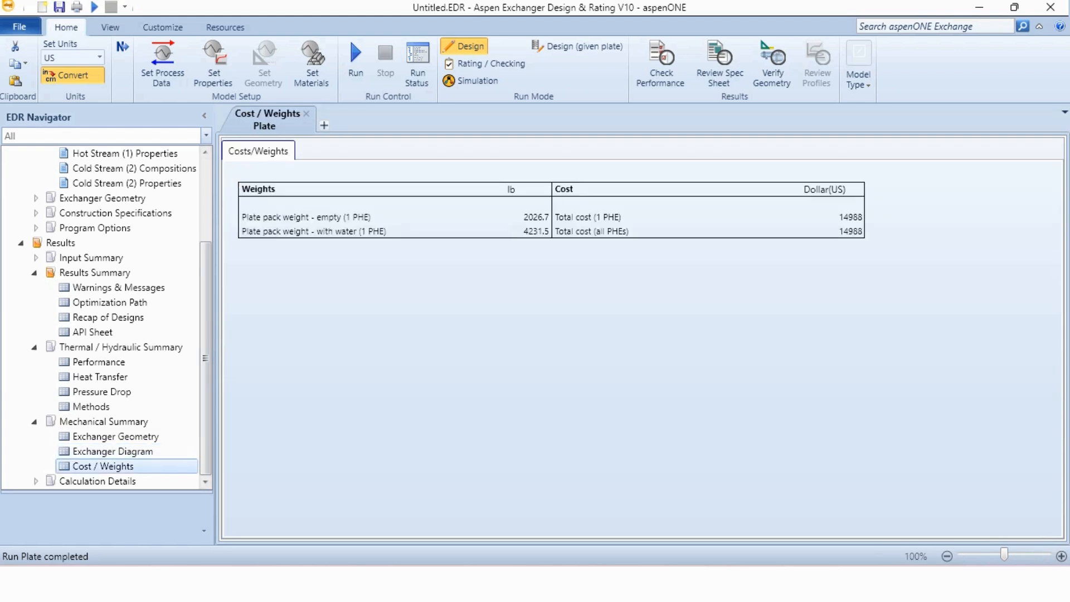
{"action": "left_click", "coordinate": [851, 217]}
{"action": "mouse_move", "coordinate": [851, 218]}
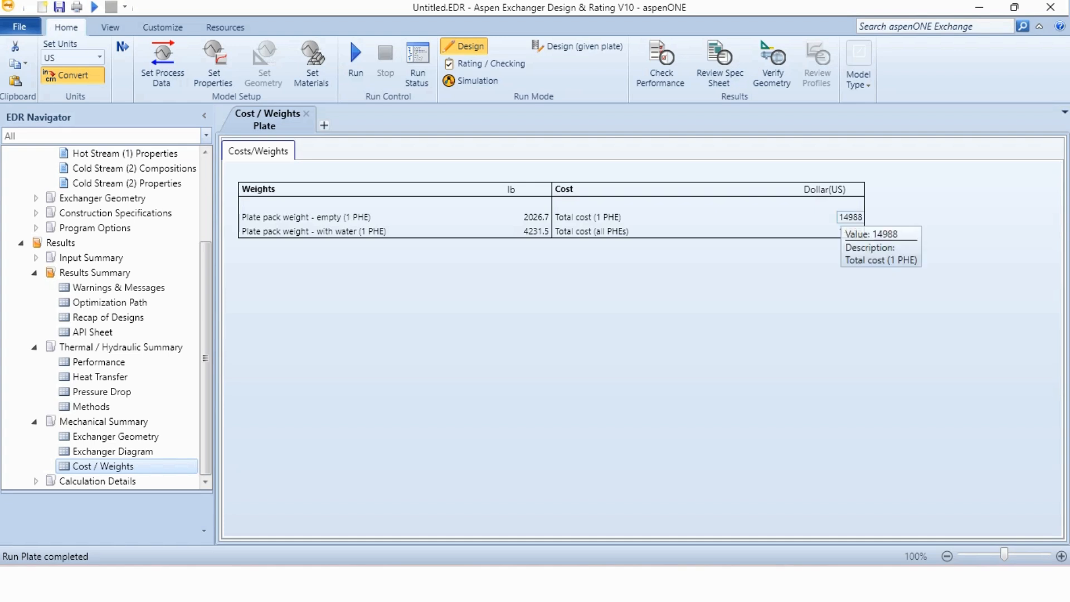